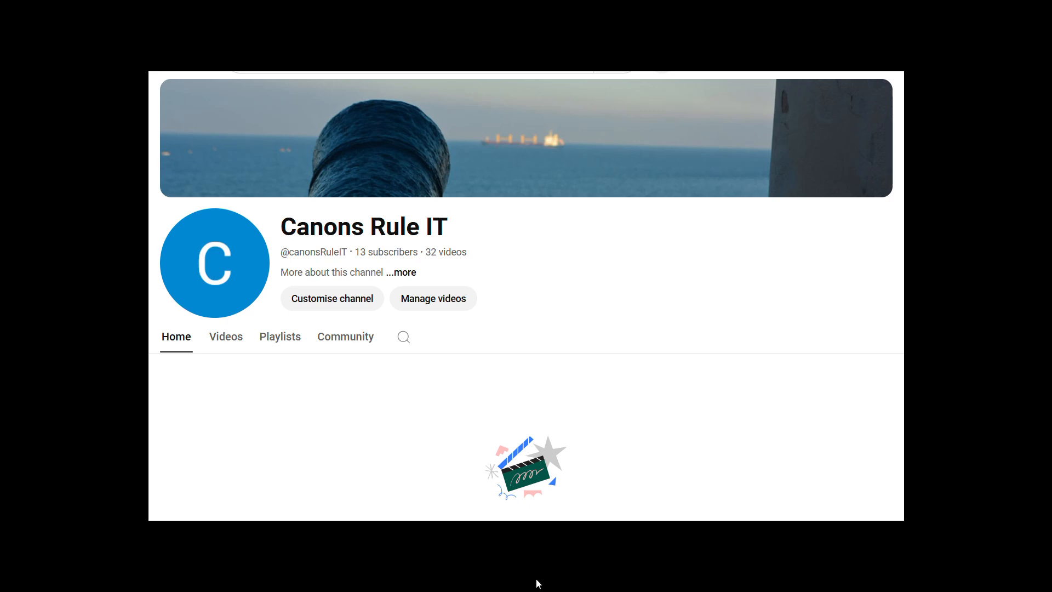
# Open the web browser and search Bing for photoshop.
pyautogui.press('super')
pyautogui.click(784, 576)
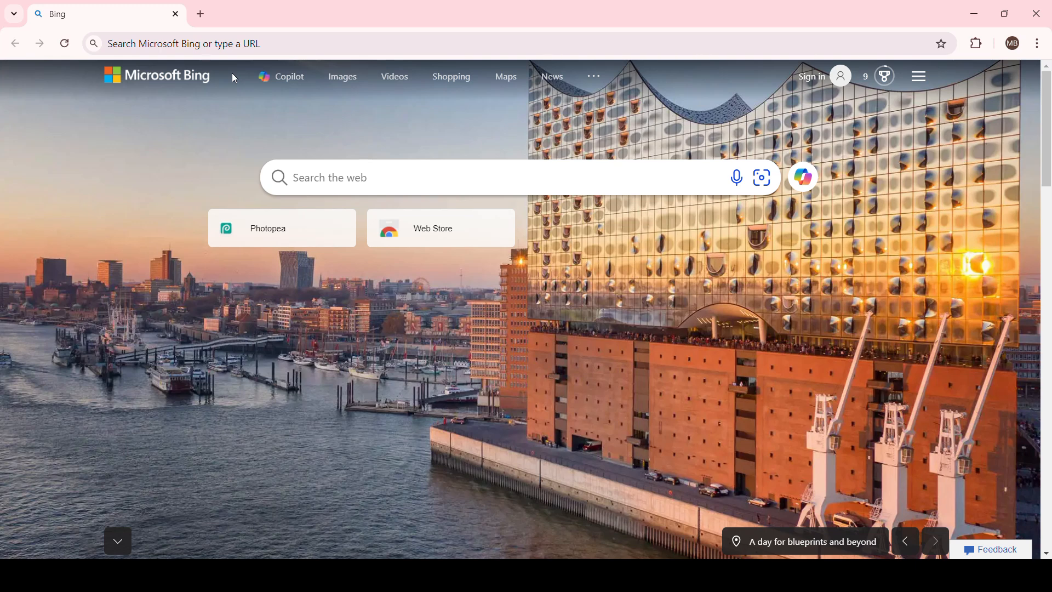
pyautogui.click(336, 44)
pyautogui.write('photo')
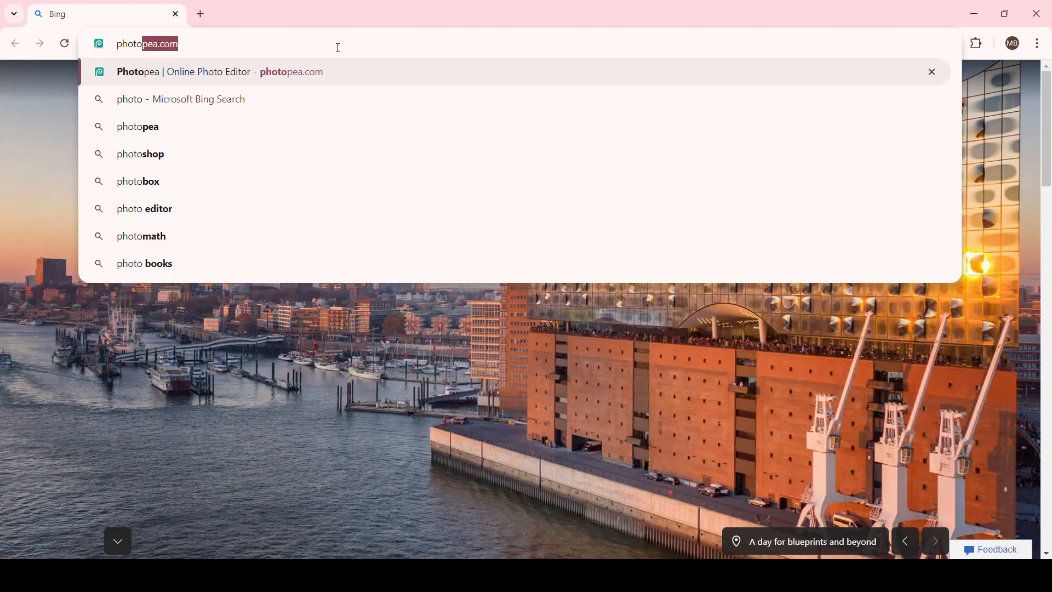
pyautogui.write('shop')
pyautogui.press('Return')
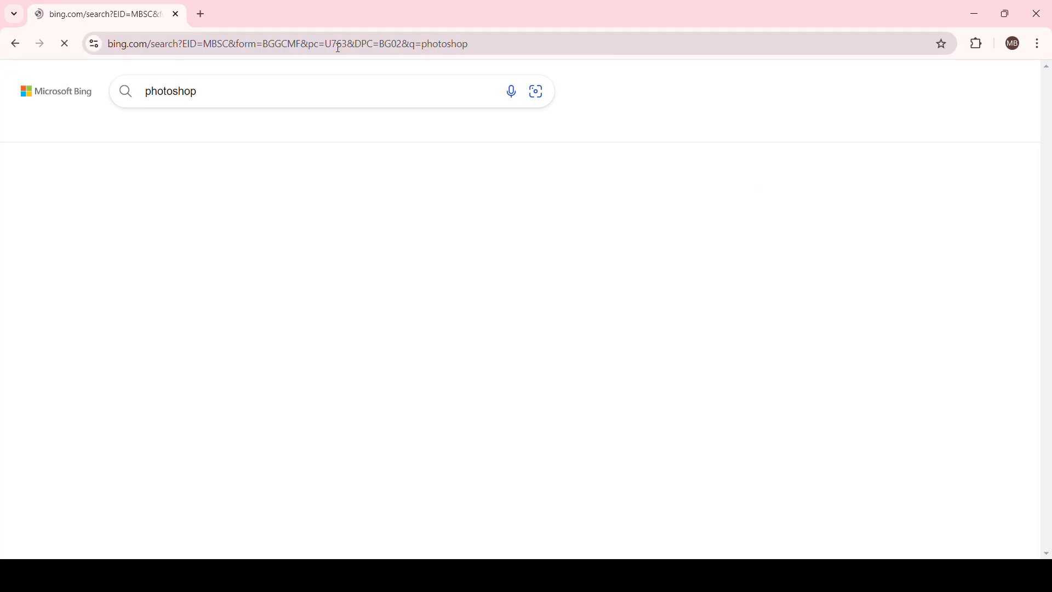
# Browse the search results and open the official Adobe Photoshop page.
pyautogui.scroll(-2, 172, 259)
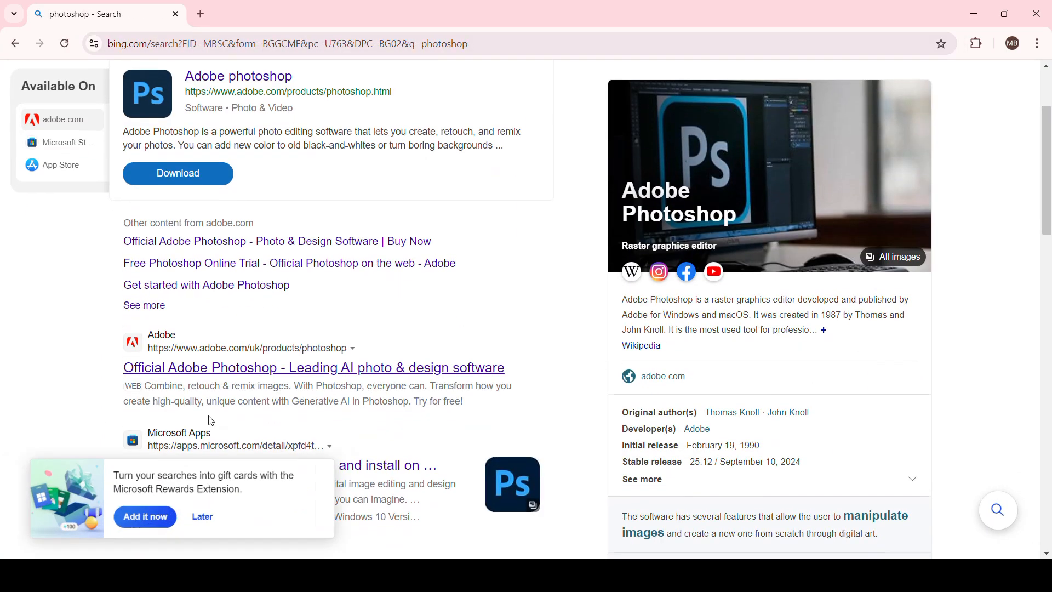
pyautogui.scroll(2, 316, 356)
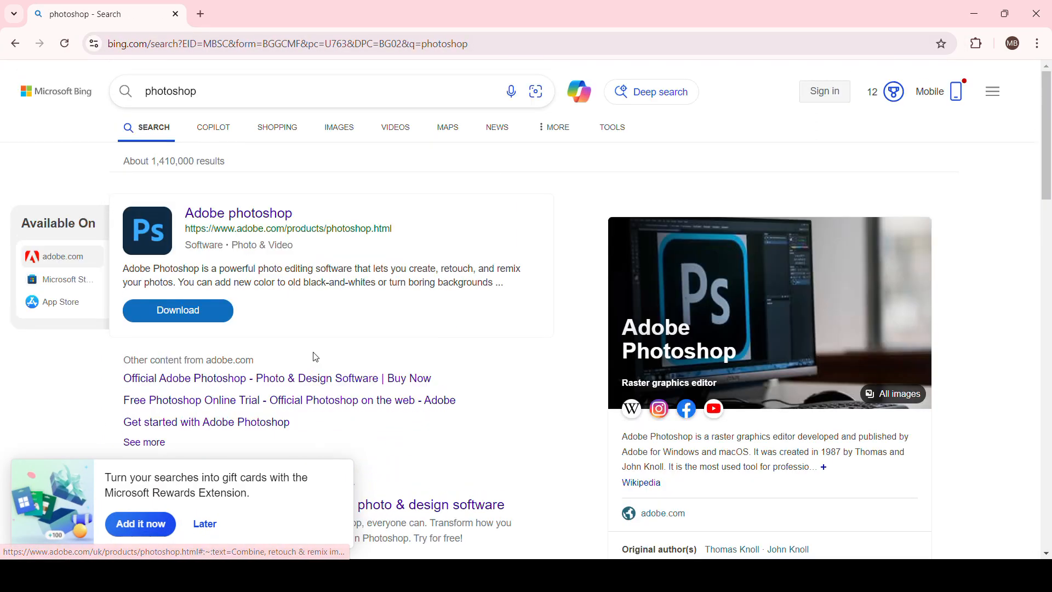
pyautogui.scroll(-4, 314, 356)
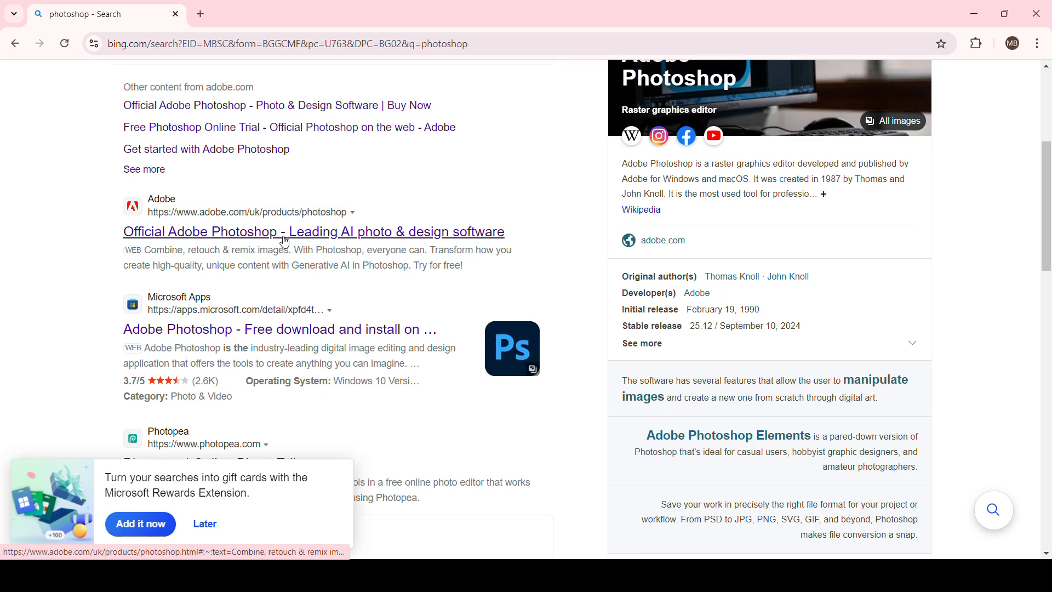
pyautogui.scroll(2, 287, 258)
pyautogui.scroll(-1, 293, 293)
pyautogui.scroll(3, 322, 292)
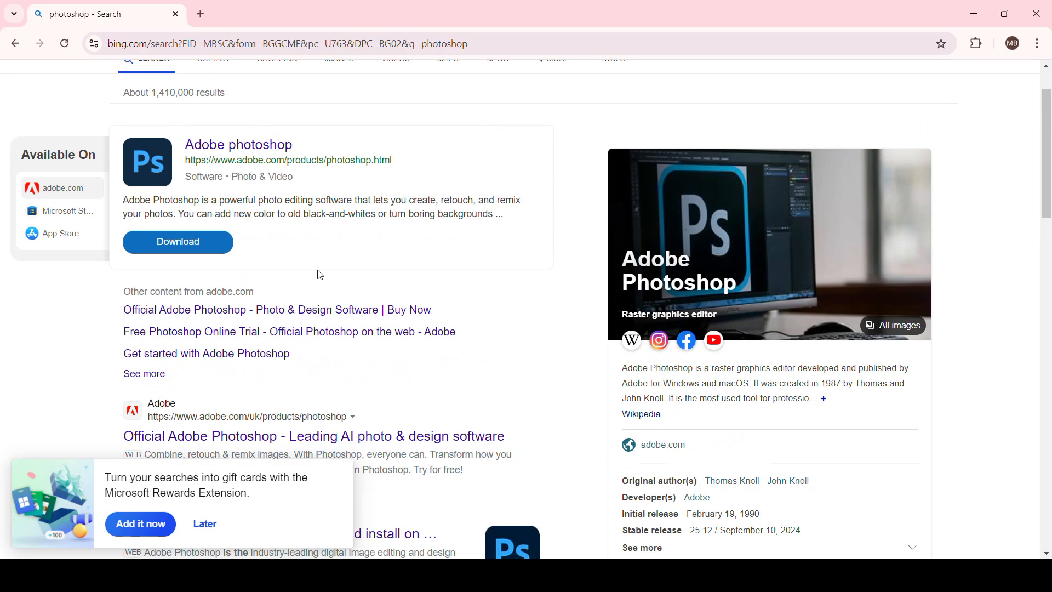
pyautogui.scroll(-3, 335, 242)
pyautogui.click(334, 230)
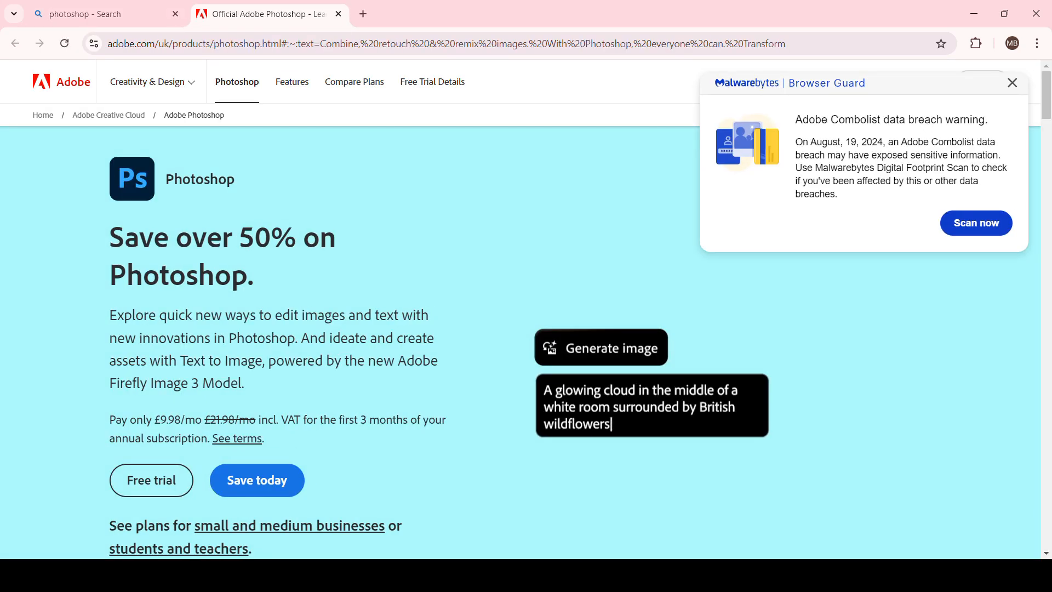
# Dismiss the security pop-up and start signing in to Adobe with a Microsoft account.
pyautogui.click(1012, 83)
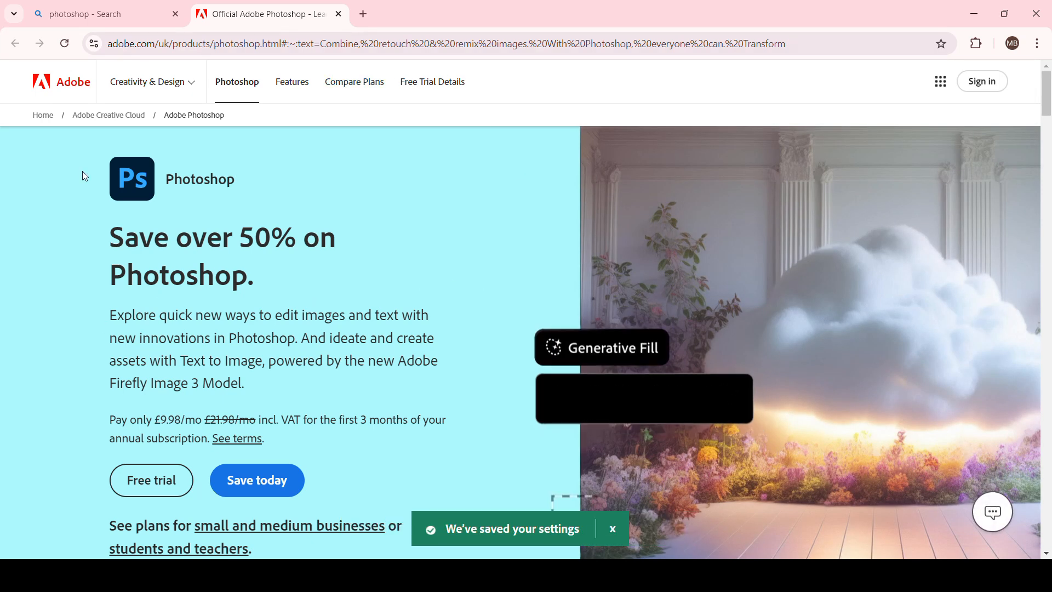
pyautogui.click(983, 91)
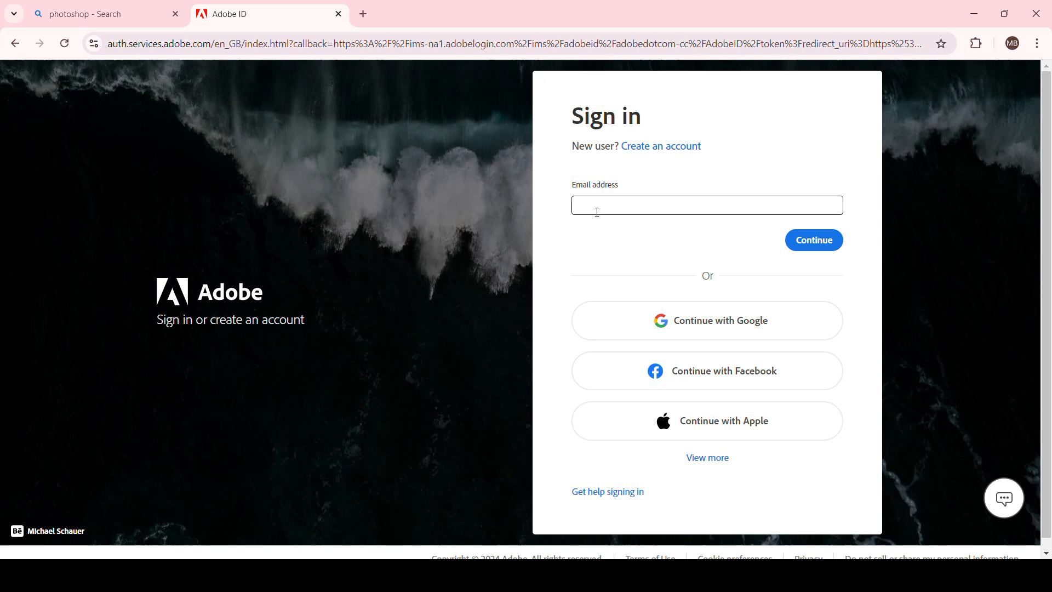
pyautogui.click(714, 456)
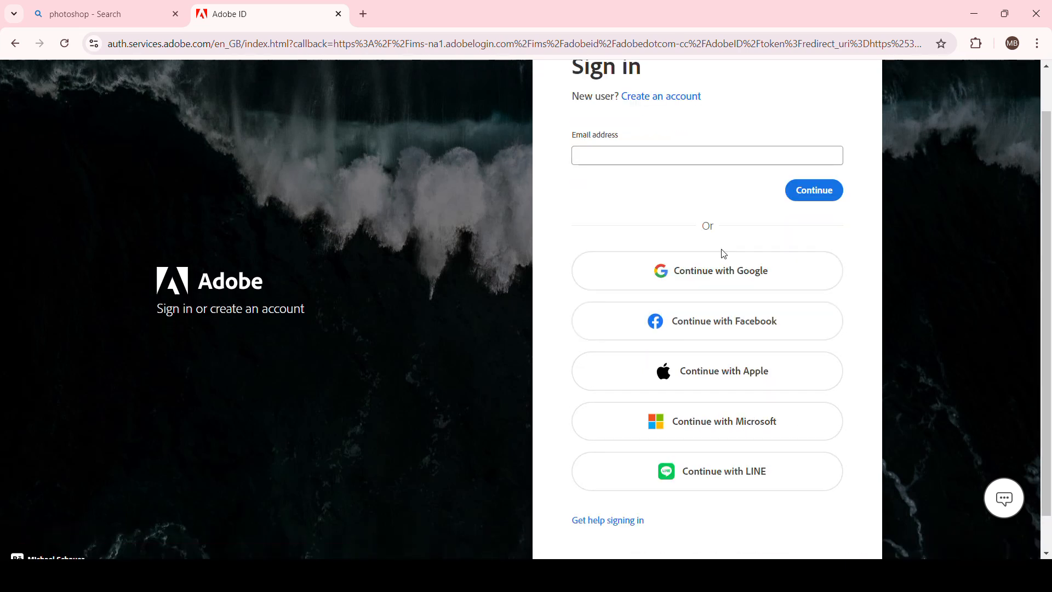
pyautogui.click(722, 430)
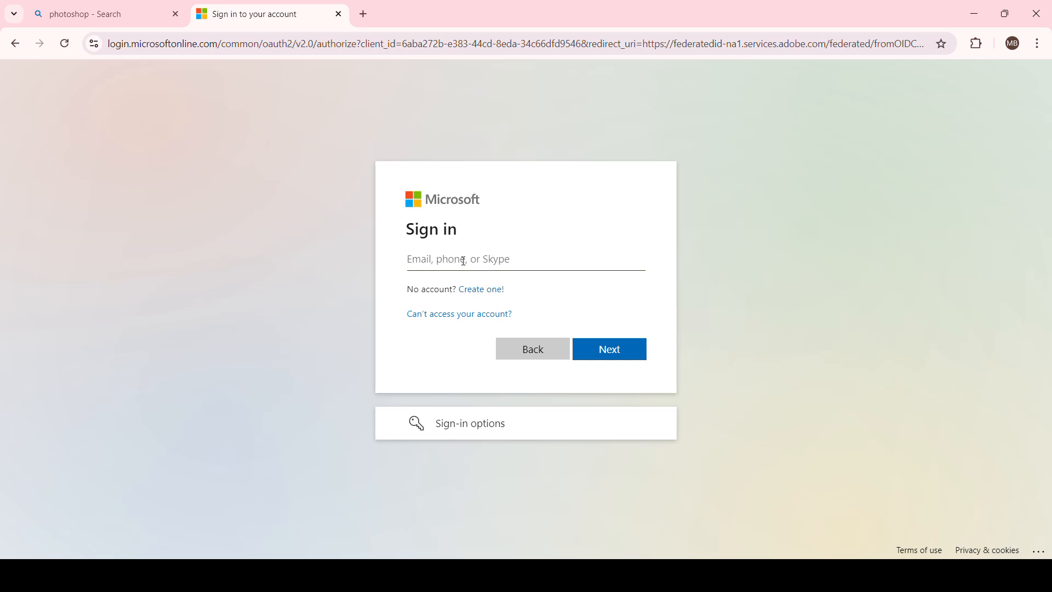
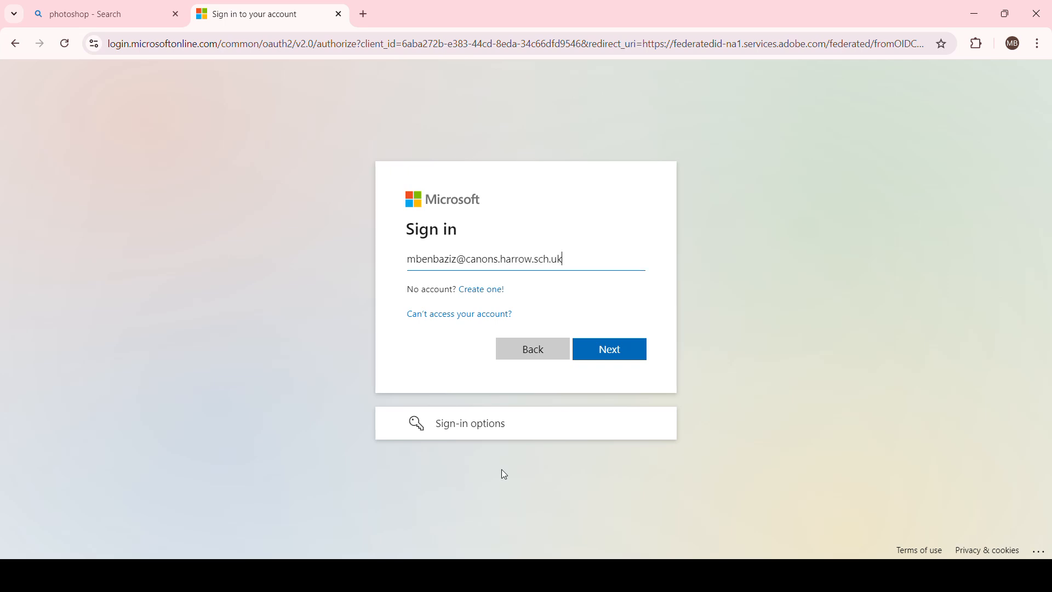
# Enter the school account e-mail address and continue.
pyautogui.click(614, 351)
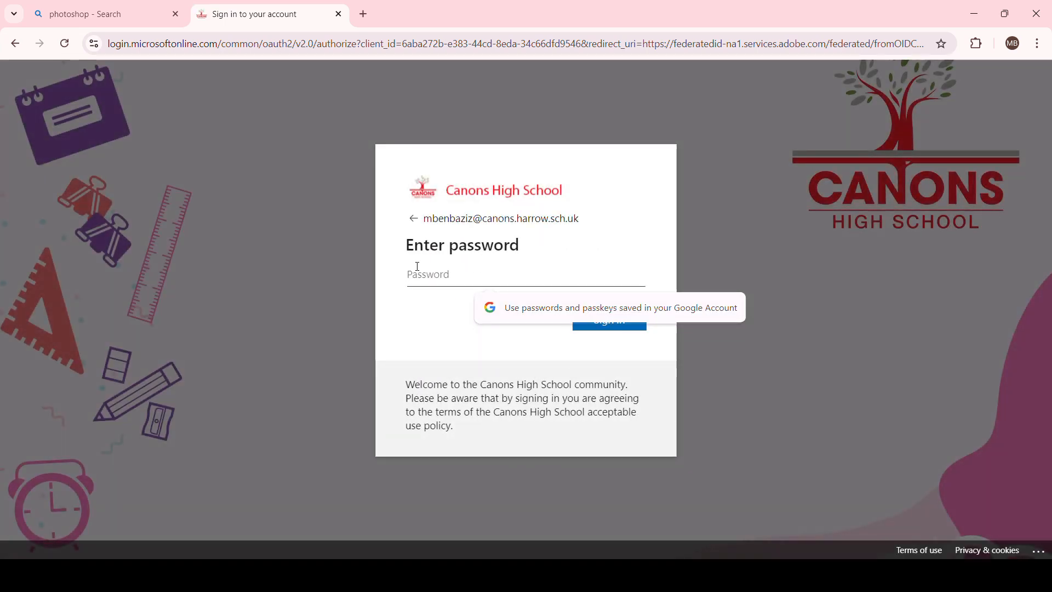
# Enter the account password, sign in, and choose to stay signed in.
pyautogui.write('•')
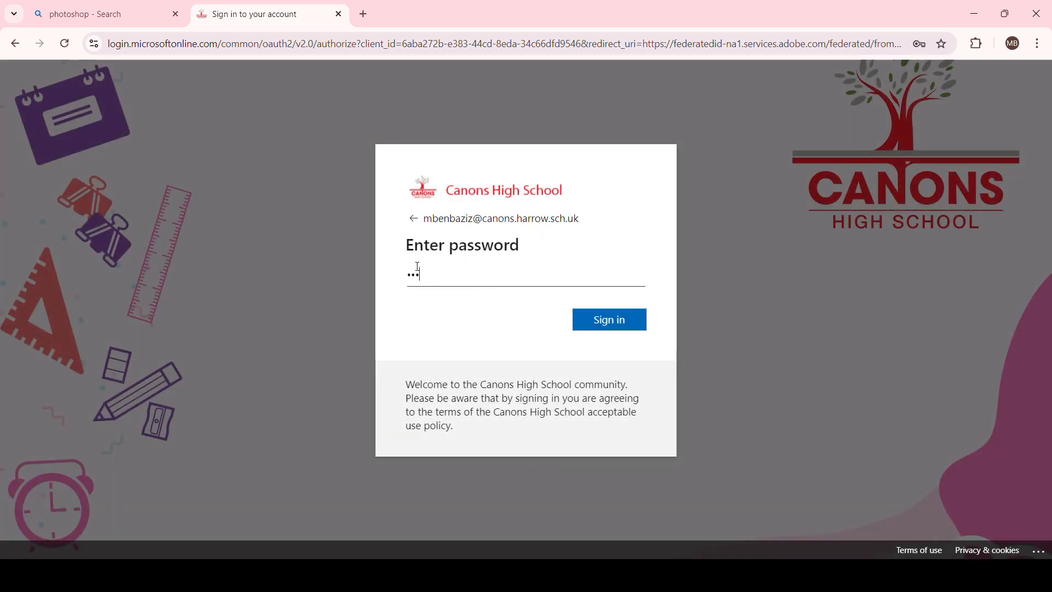
pyautogui.write('•••••••')
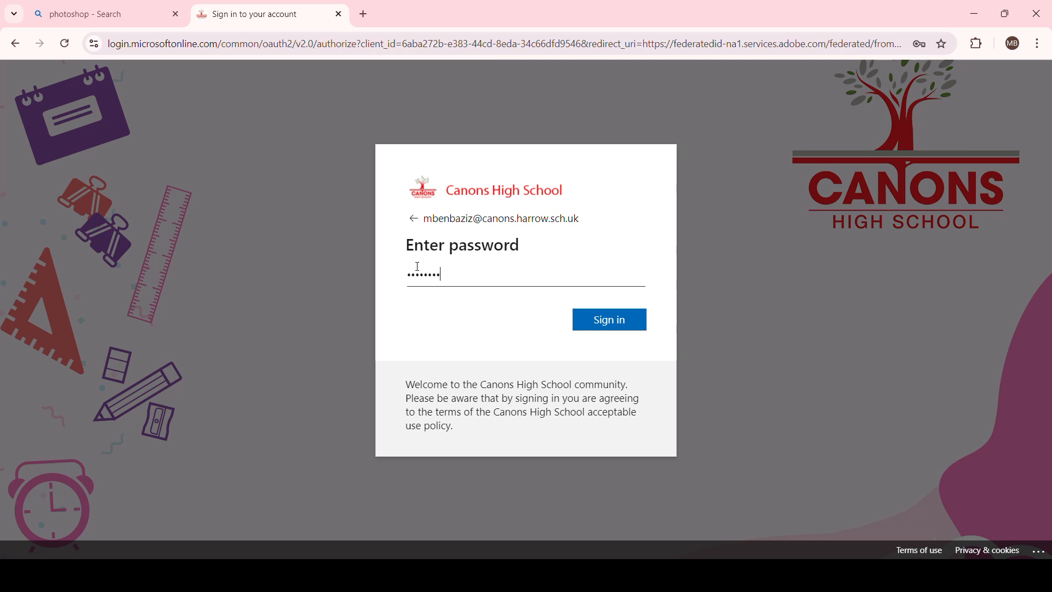
pyautogui.write('•••••')
pyautogui.press('Return')
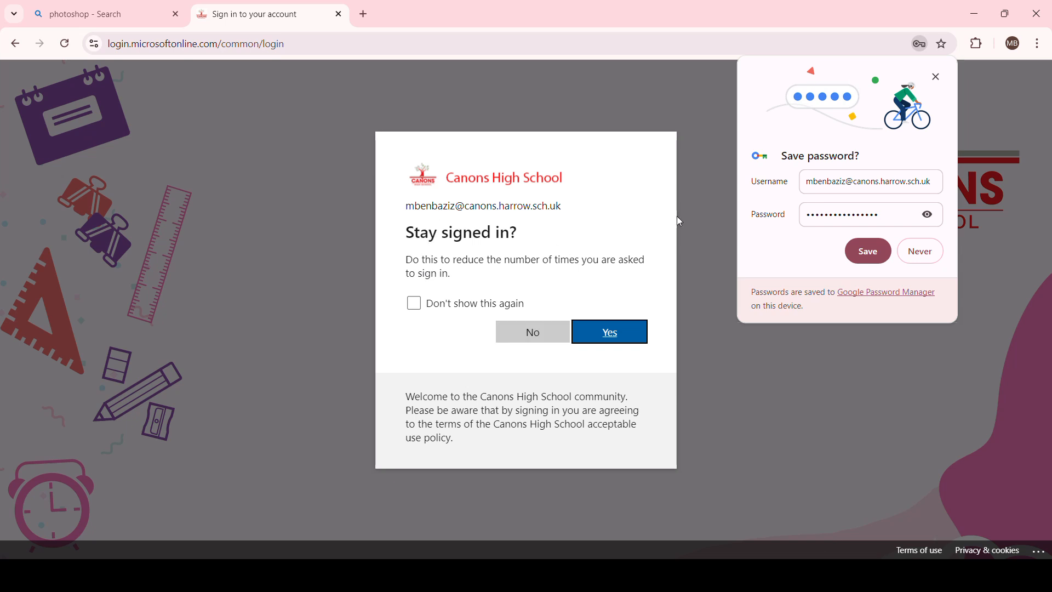
pyautogui.click(608, 339)
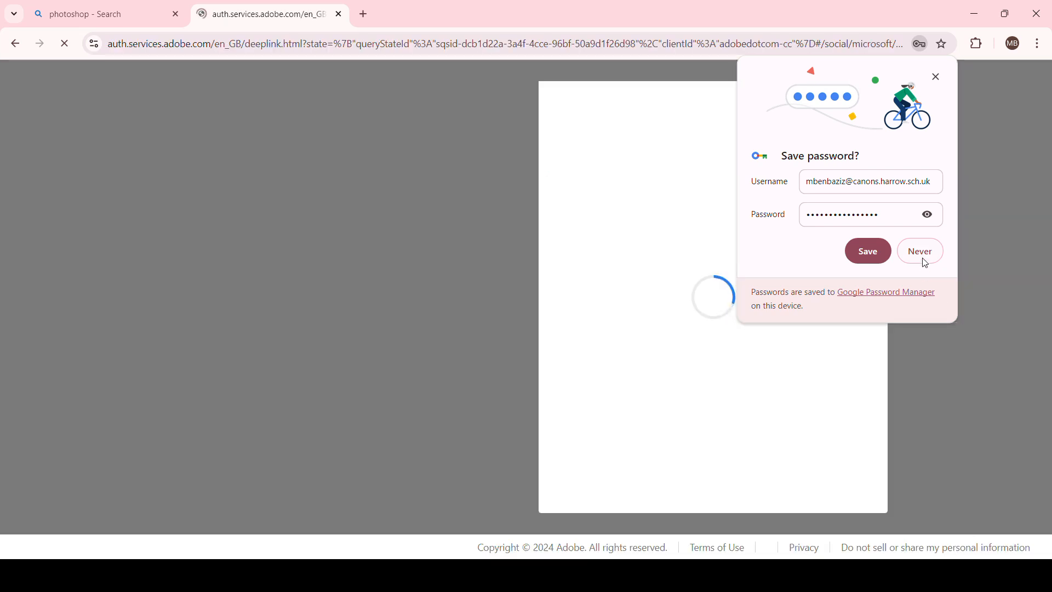
# Decline saving the password and open Photoshop (web) from the Adobe home page.
pyautogui.click(922, 252)
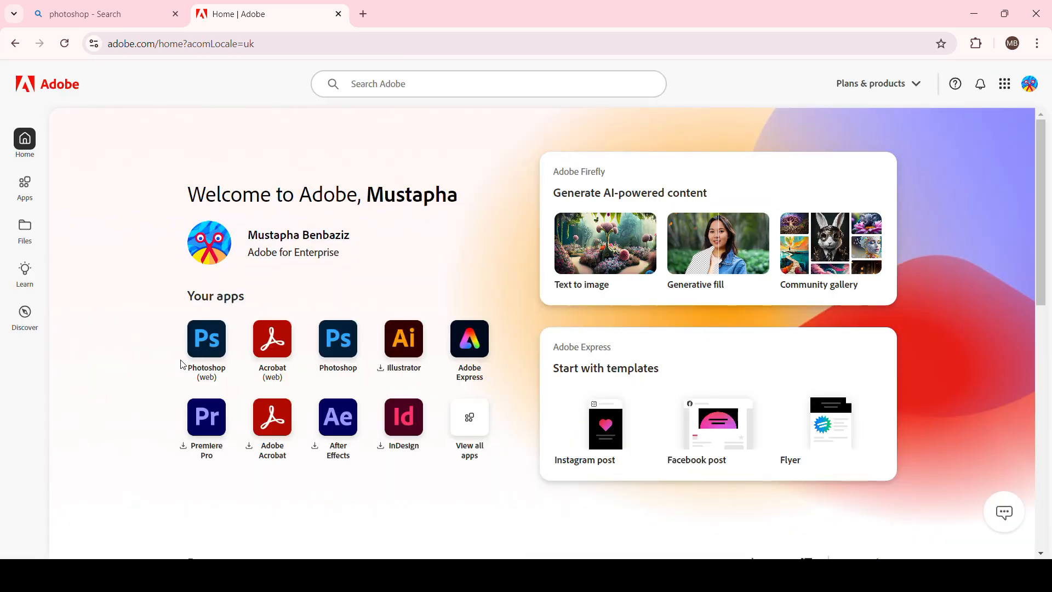
pyautogui.click(207, 344)
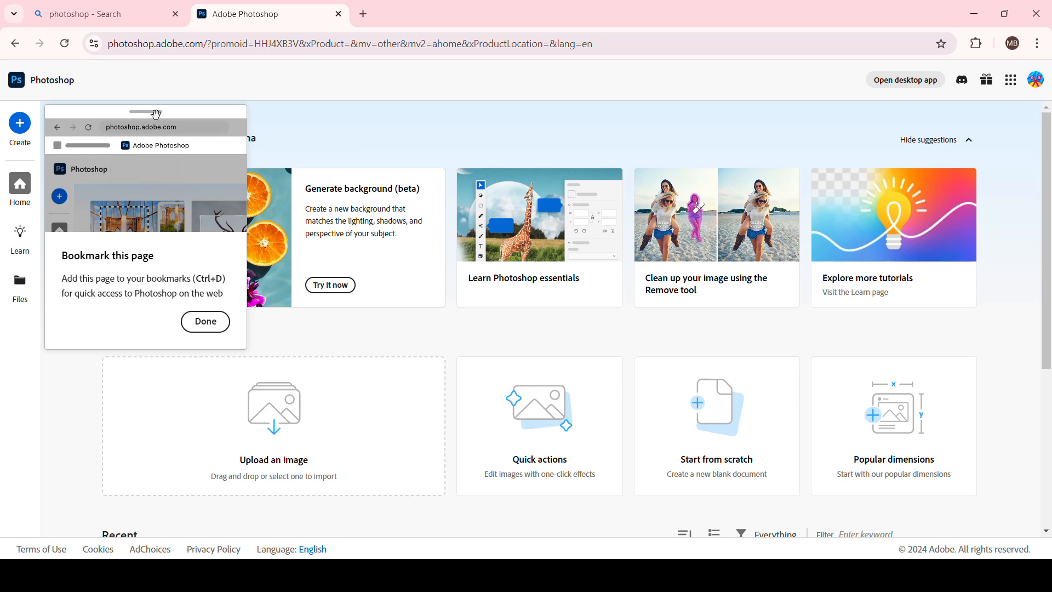
# Dismiss the bookmark tip and upload the puppy image from the Year 7 Photoshop images folder in Downloads.
pyautogui.moveTo(153, 111); pyautogui.dragTo(208, 132)
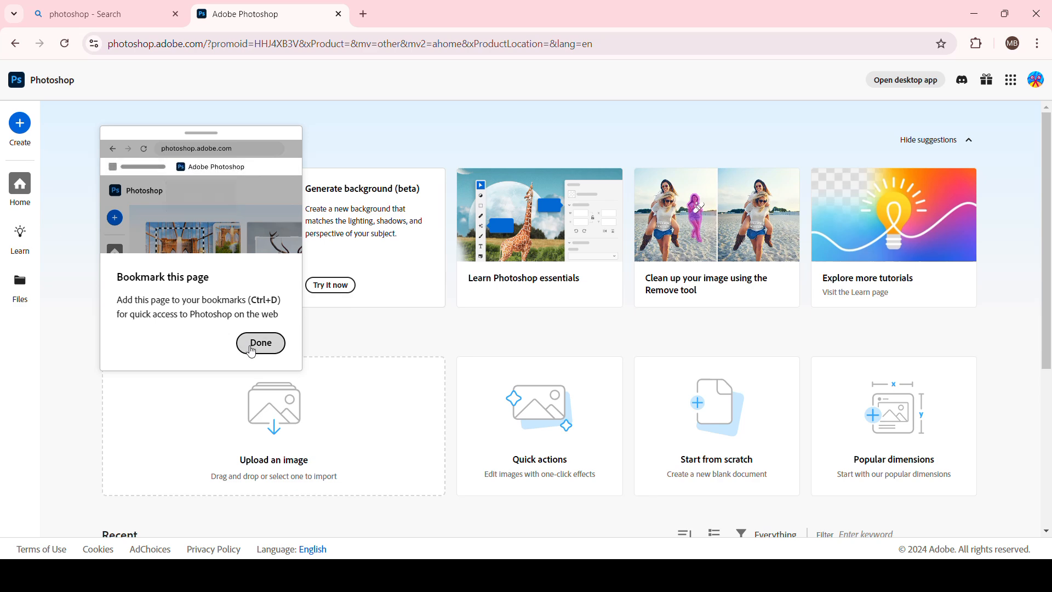
pyautogui.click(258, 343)
pyautogui.scroll(-5, 381, 261)
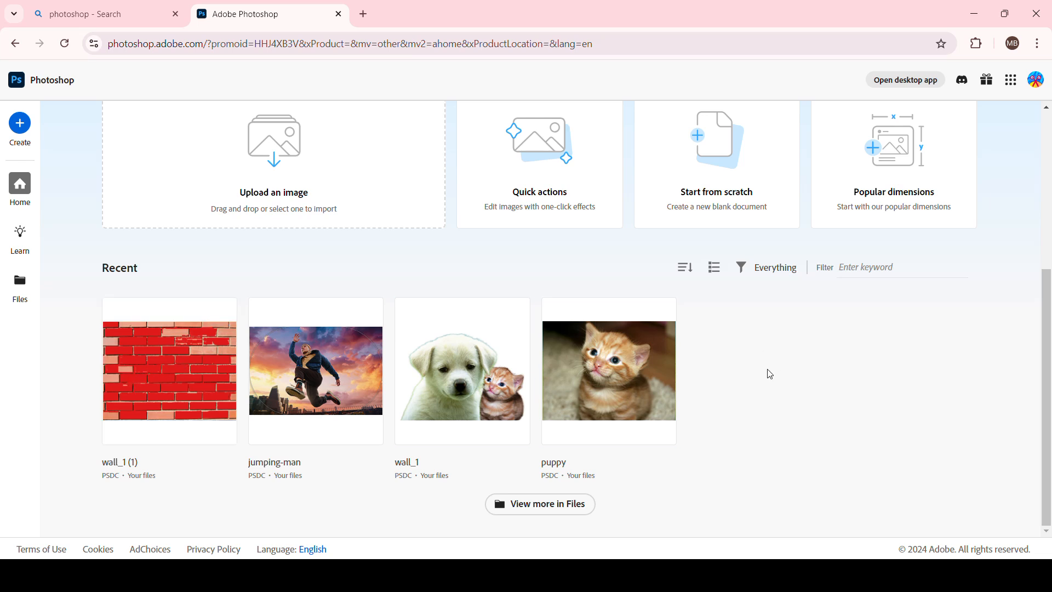
pyautogui.scroll(3, 713, 372)
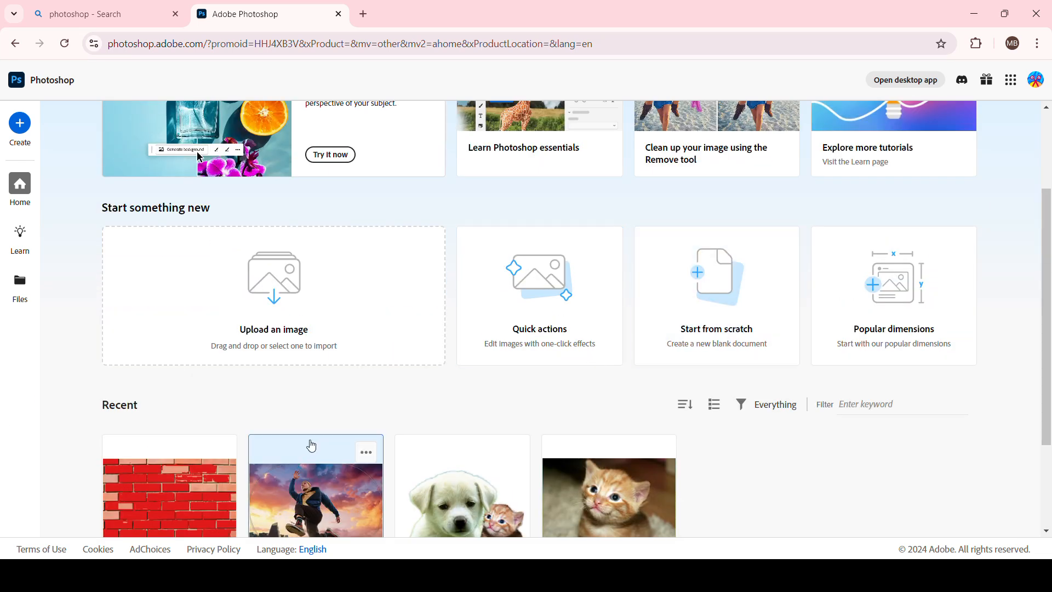
pyautogui.click(278, 297)
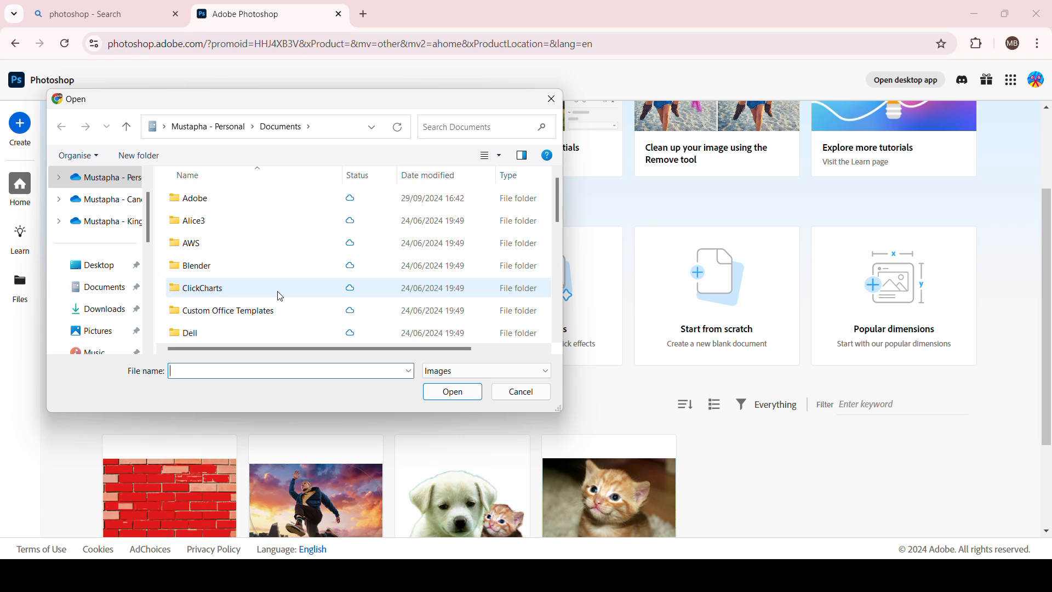
pyautogui.scroll(-2, 195, 246)
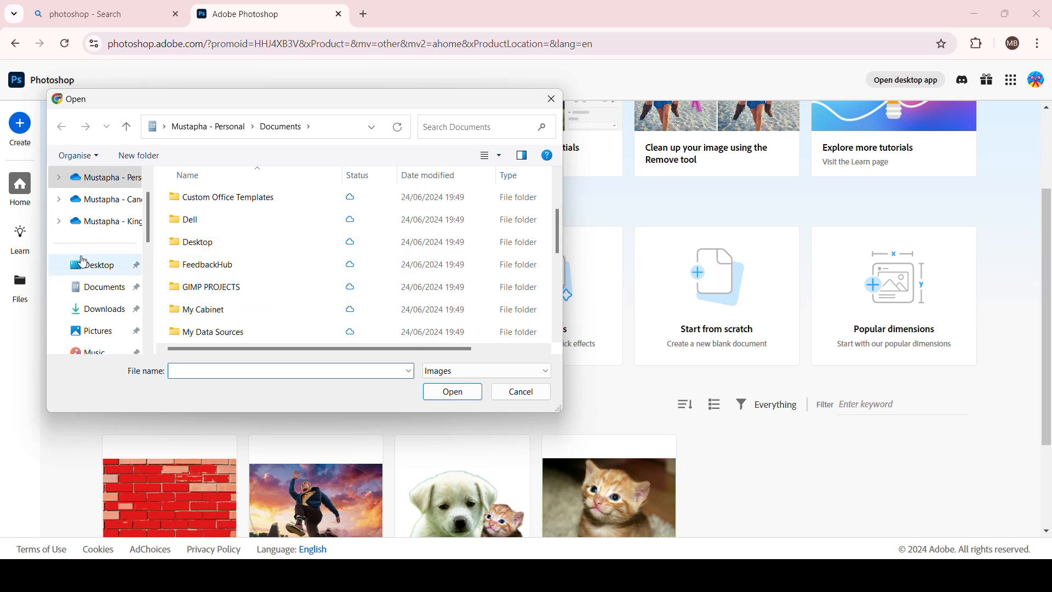
pyautogui.click(102, 311)
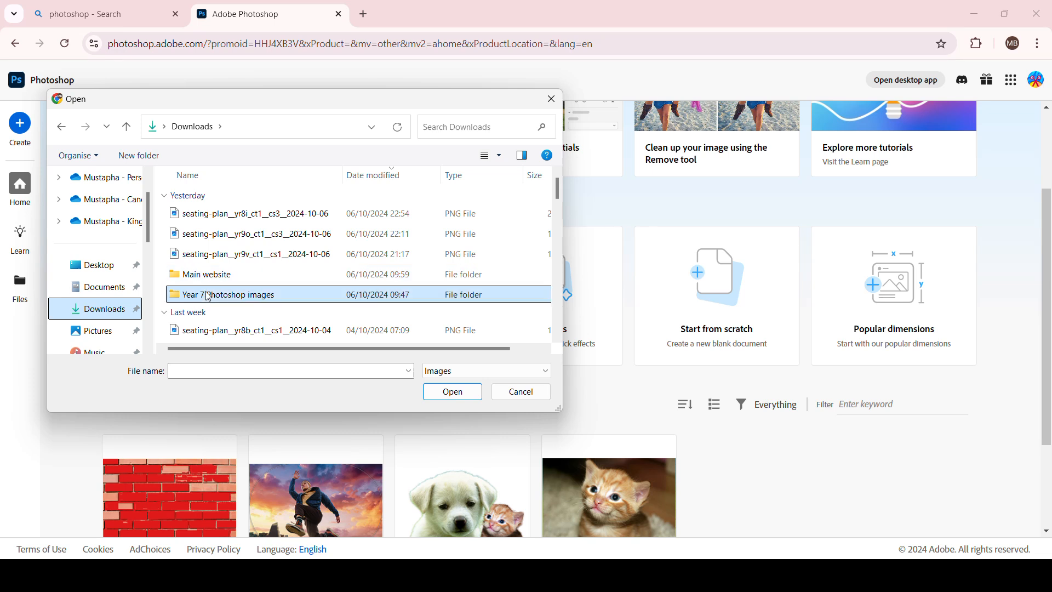
pyautogui.doubleClick(208, 296)
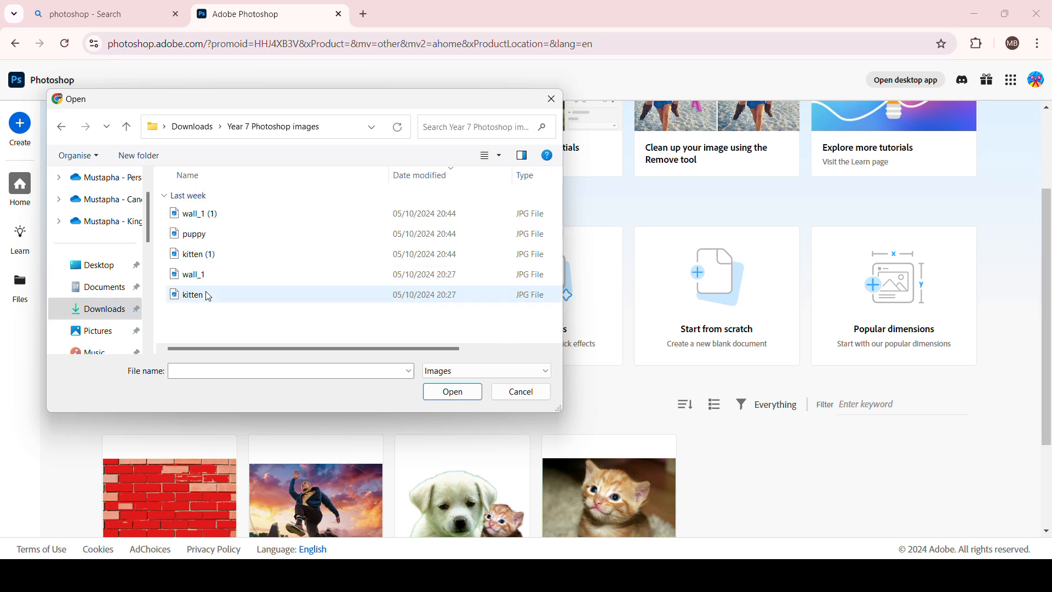
pyautogui.click(209, 245)
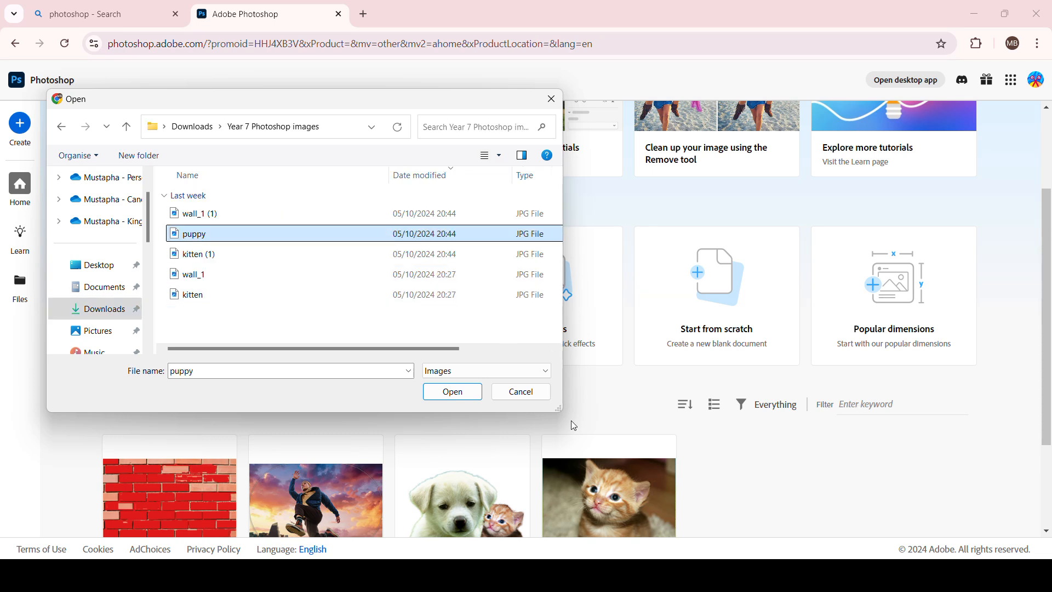
pyautogui.click(453, 392)
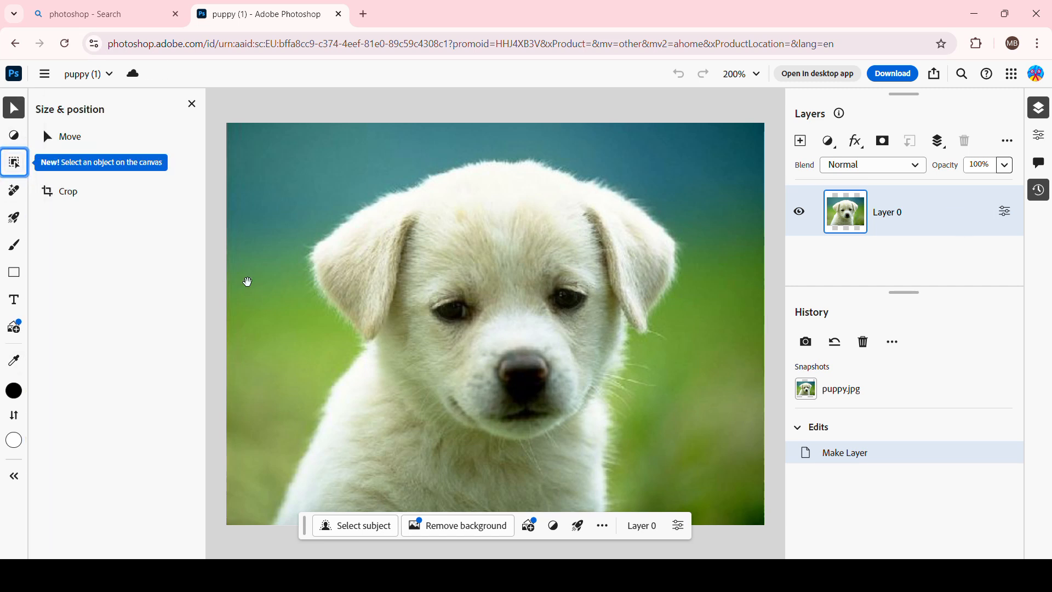
# Add a new layer and place the grey square shape preset onto the puppy image.
pyautogui.click(800, 141)
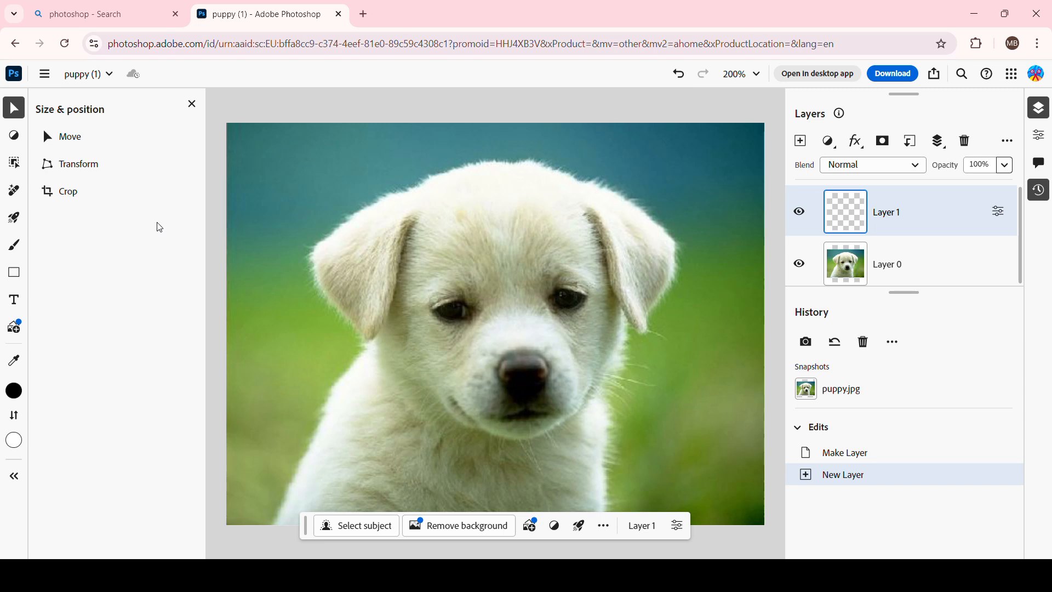
pyautogui.click(13, 273)
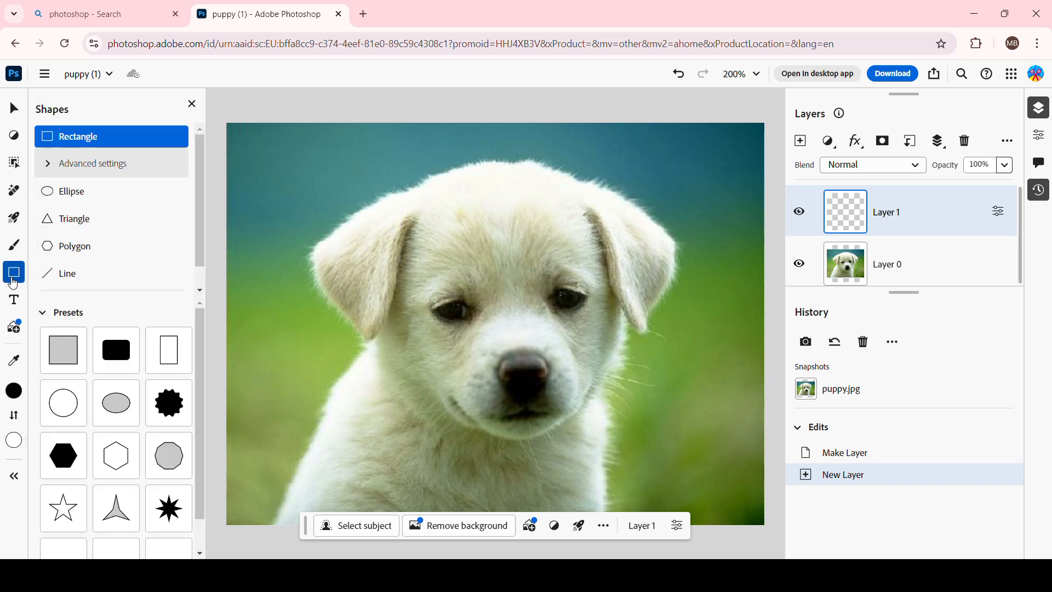
pyautogui.scroll(-1, 79, 307)
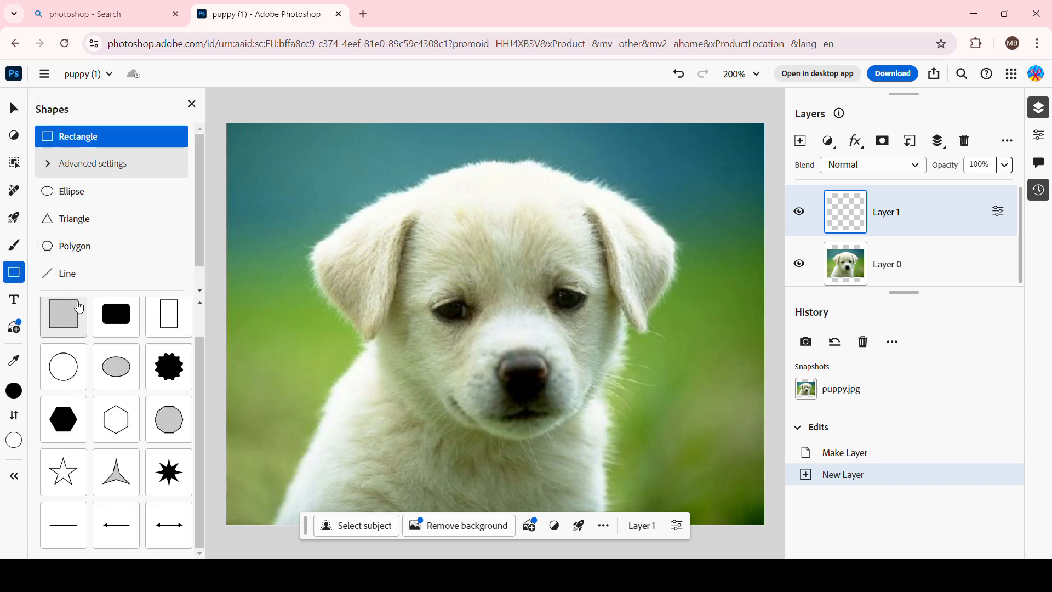
pyautogui.click(79, 307)
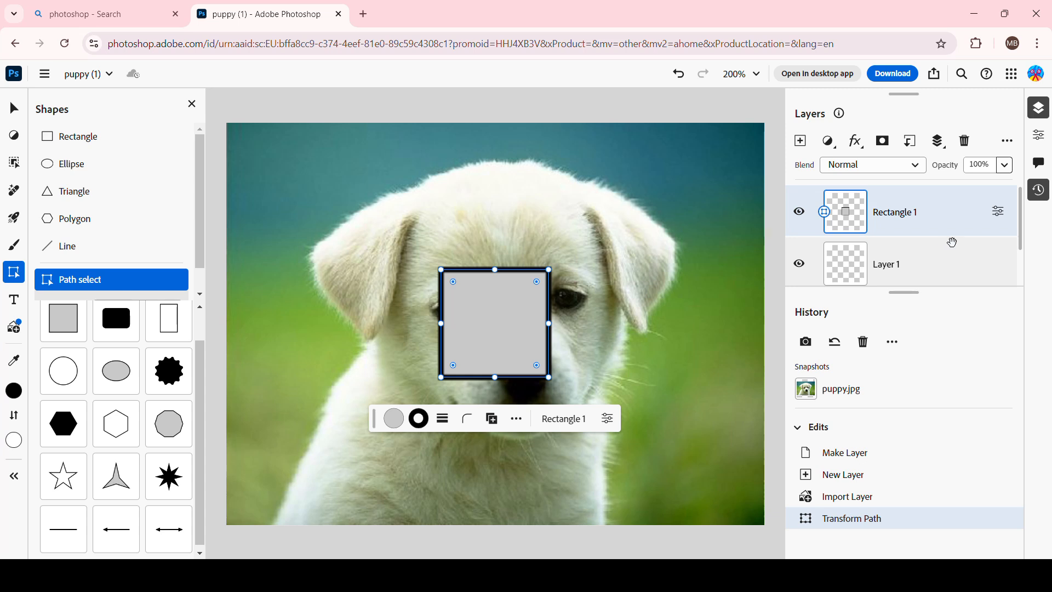
# Delete the empty Layer 1 from the layers list.
pyautogui.click(952, 247)
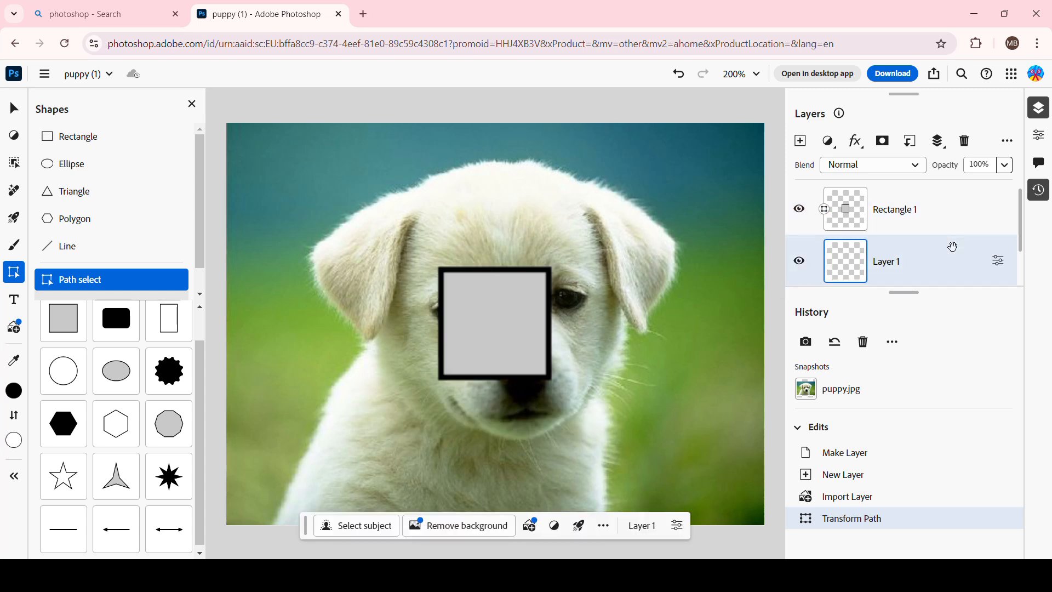
pyautogui.rightClick(953, 247)
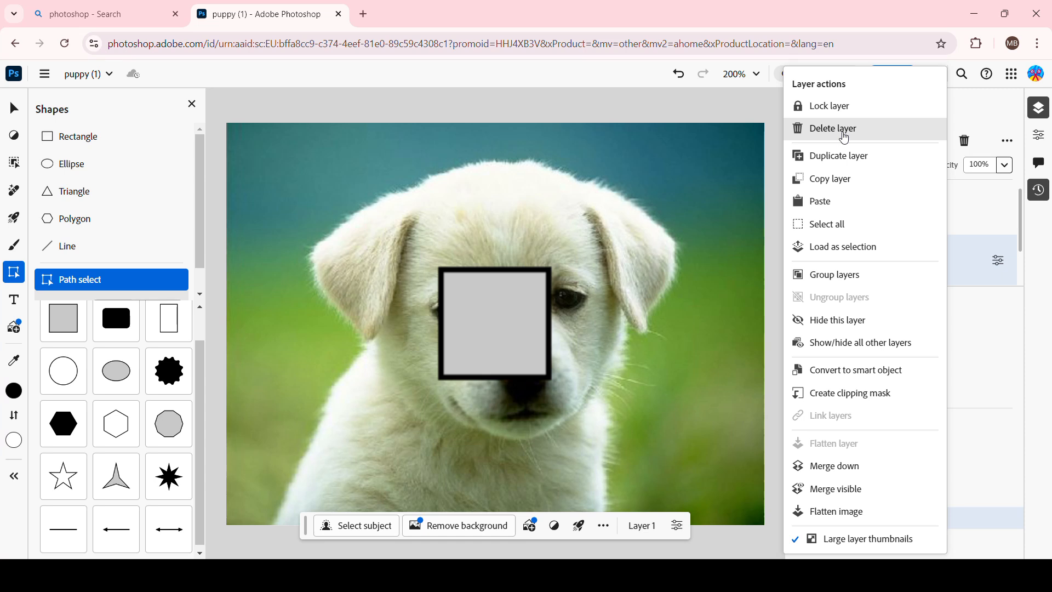
pyautogui.click(845, 136)
# Delete the rectangle layer and undo the deletion.
pyautogui.click(901, 219)
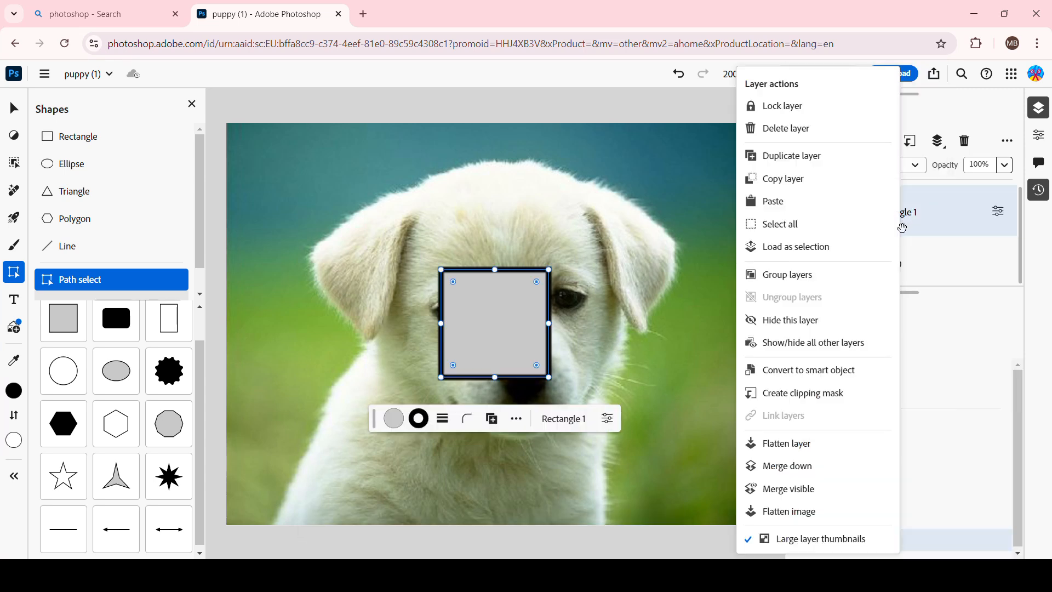
pyautogui.rightClick(903, 222)
pyautogui.click(786, 134)
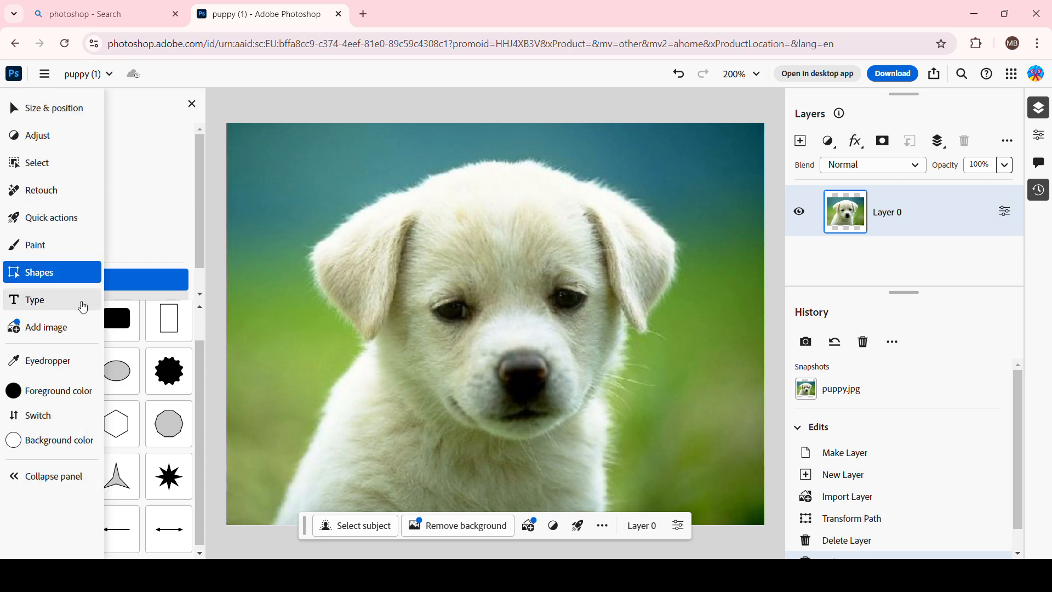
pyautogui.click(68, 320)
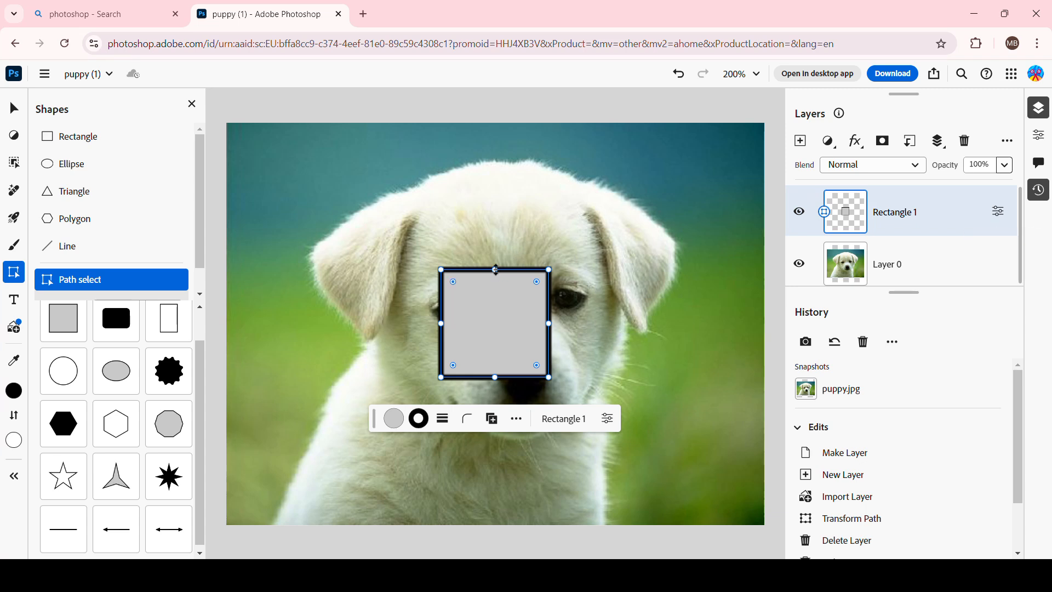
# Open the rectangle's layer properties and set its stroke colour to red #E01919.
pyautogui.click(517, 425)
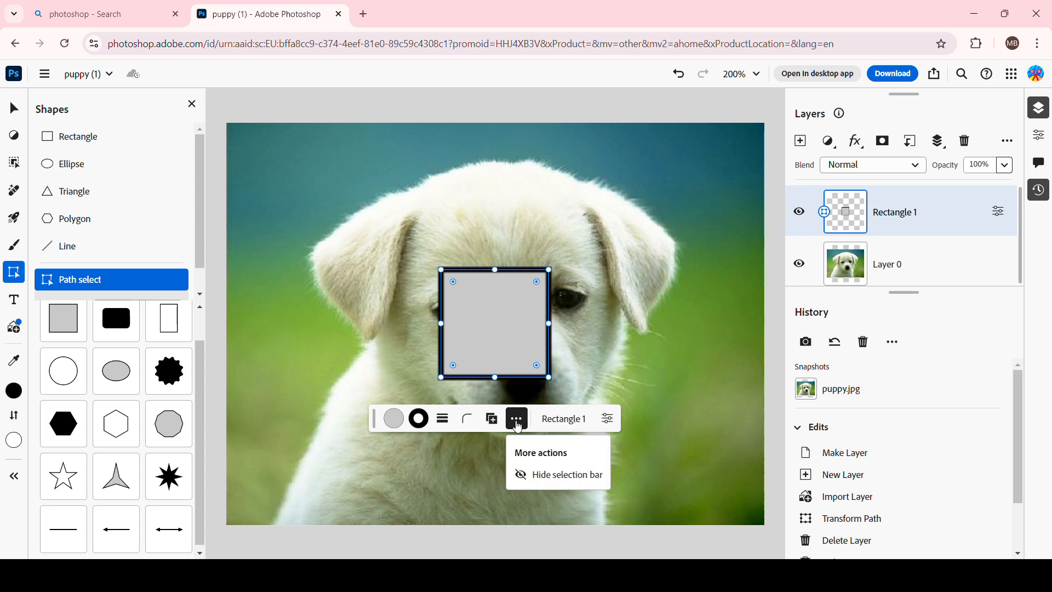
pyautogui.click(608, 419)
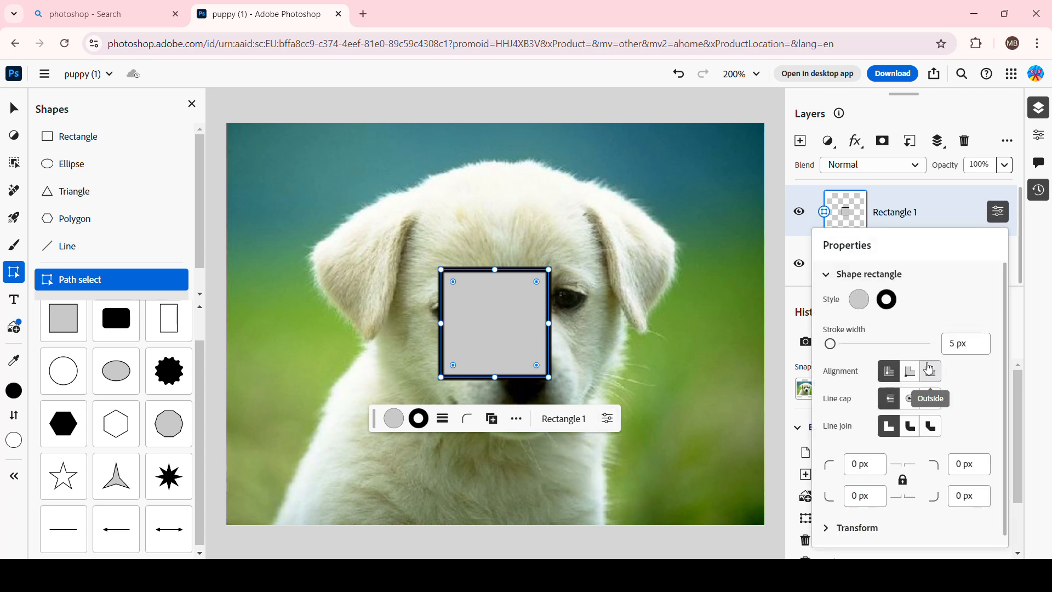
pyautogui.click(888, 300)
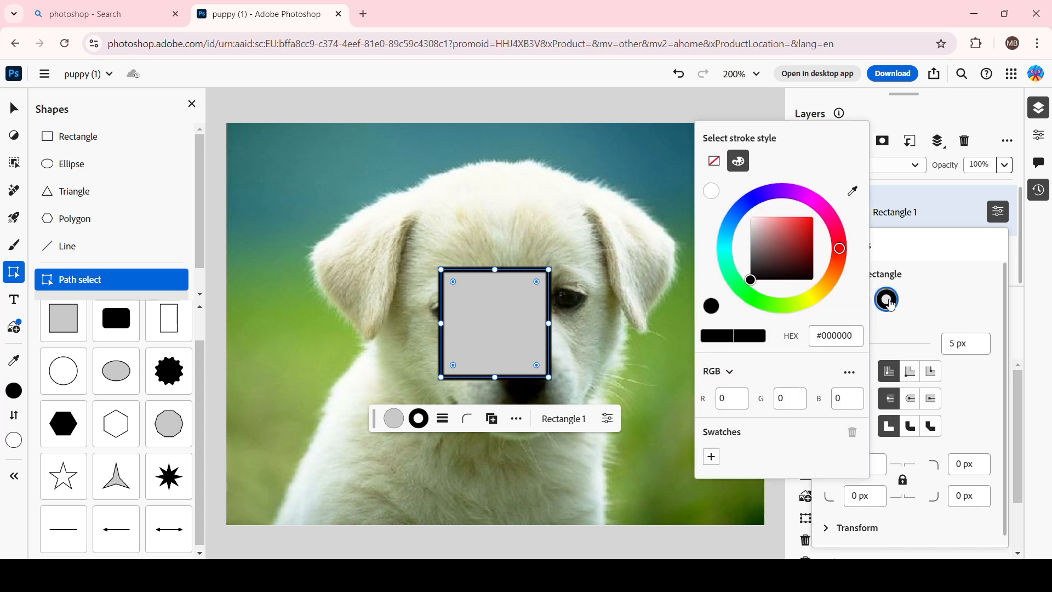
pyautogui.click(887, 299)
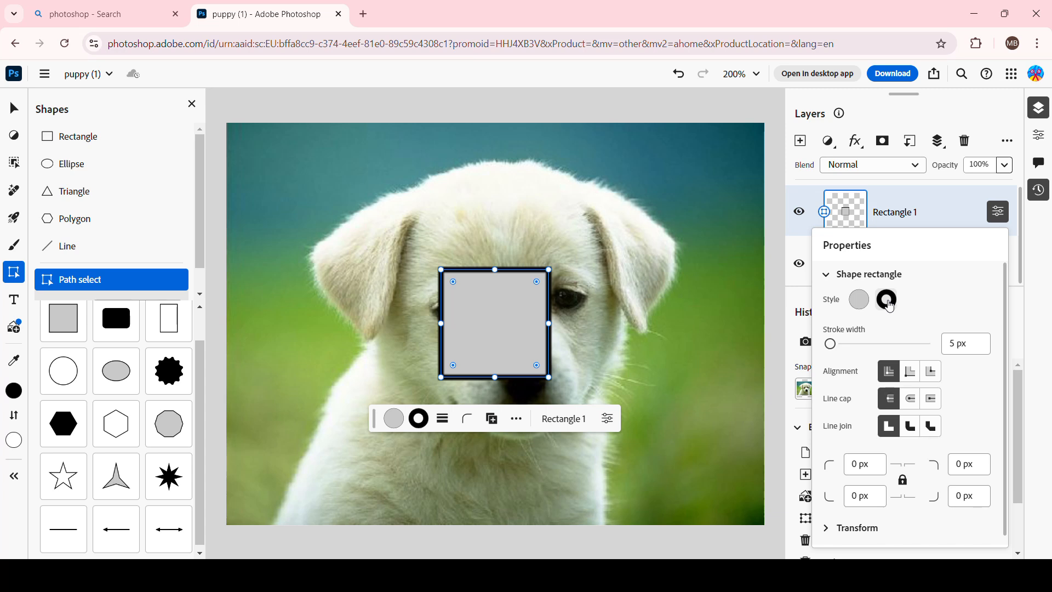
pyautogui.click(888, 300)
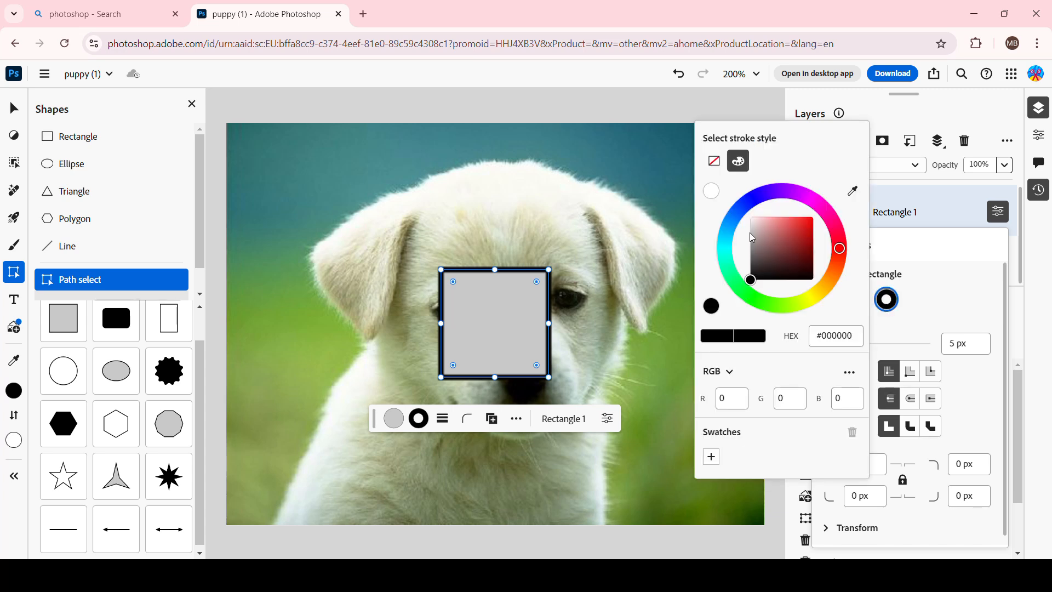
pyautogui.click(673, 280)
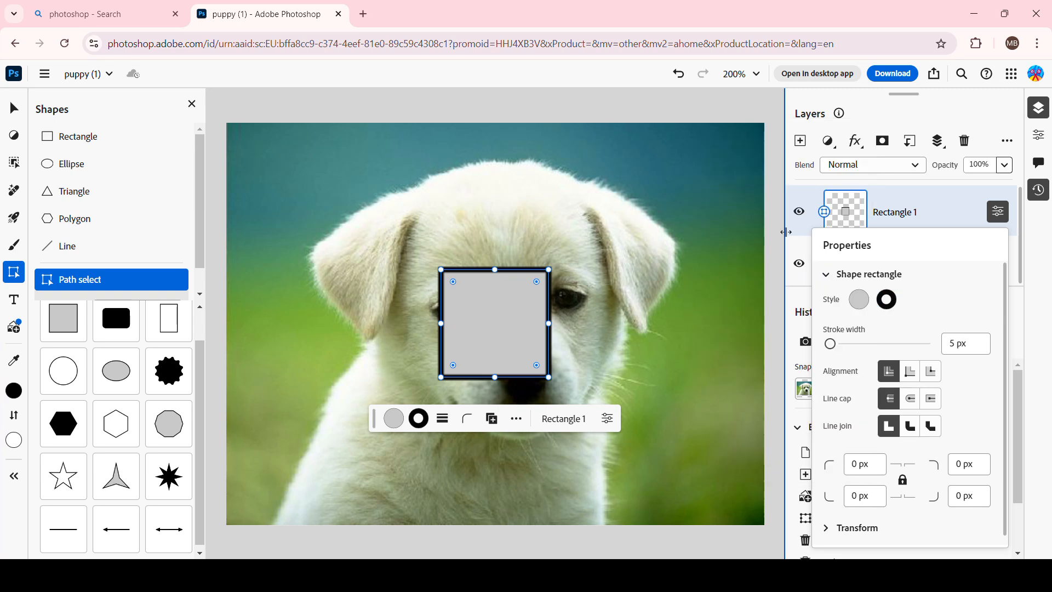
pyautogui.click(889, 300)
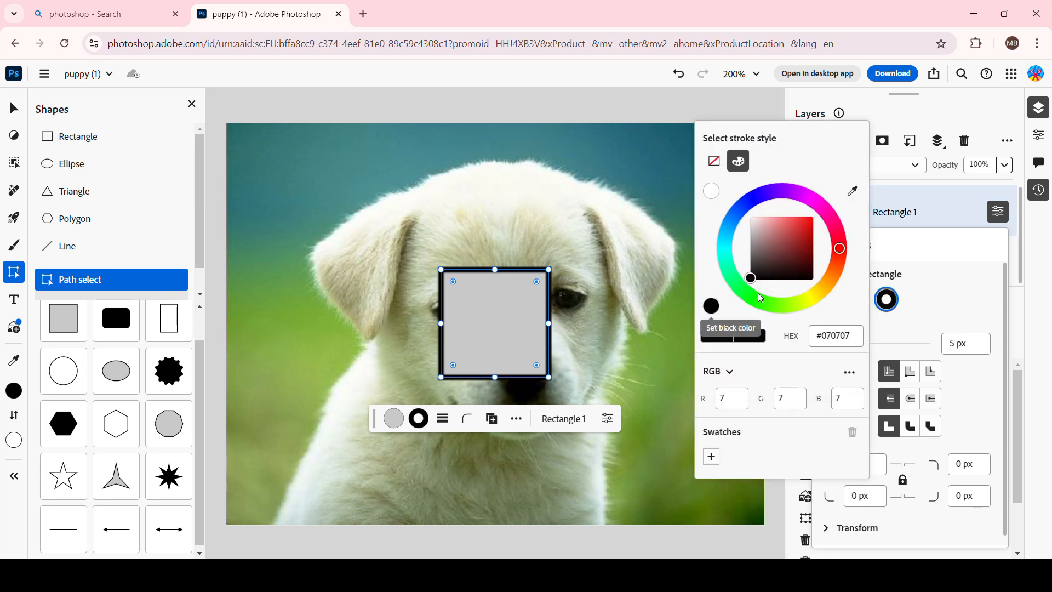
pyautogui.click(673, 281)
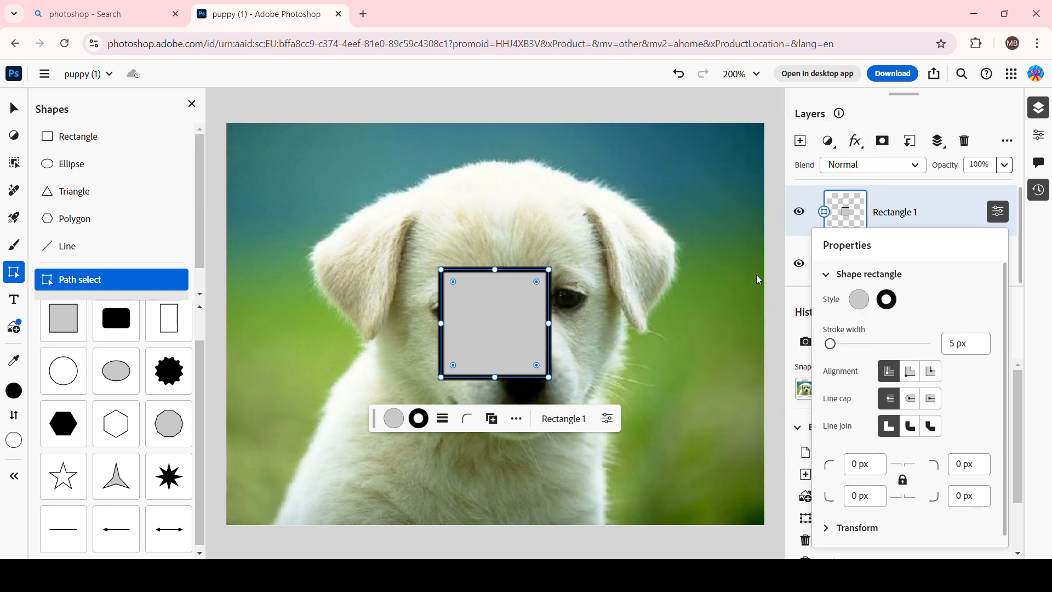
pyautogui.click(886, 300)
pyautogui.moveTo(775, 262); pyautogui.dragTo(809, 229)
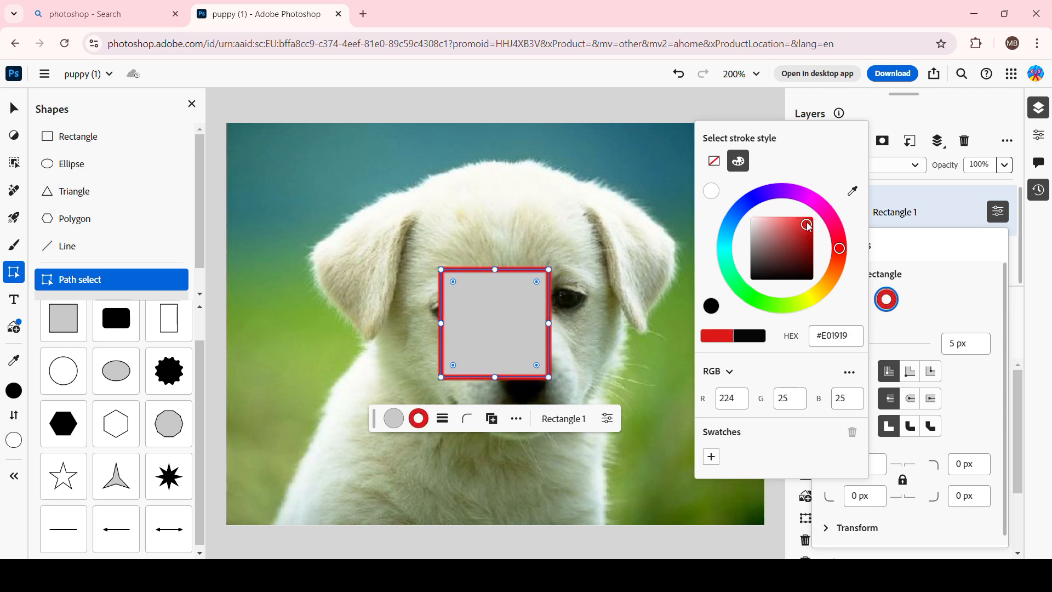
pyautogui.press('Escape')
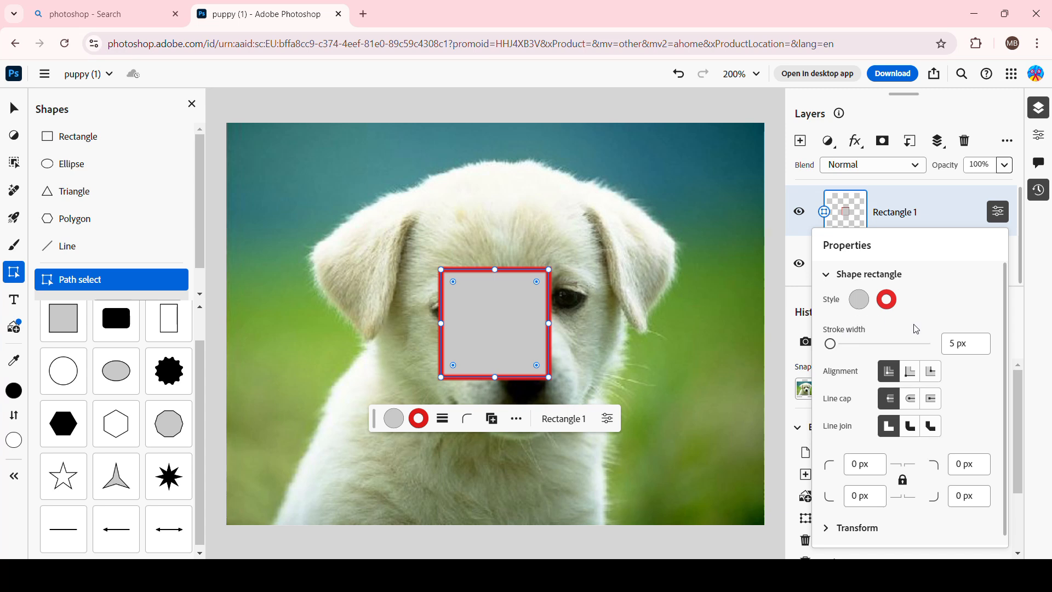
# Set the rectangle's stroke width to 19 px and expand the Transform section.
pyautogui.moveTo(830, 343)
pyautogui.mouseDown()
pyautogui.moveTo(864, 343)
pyautogui.moveTo(834, 348)
pyautogui.mouseUp()
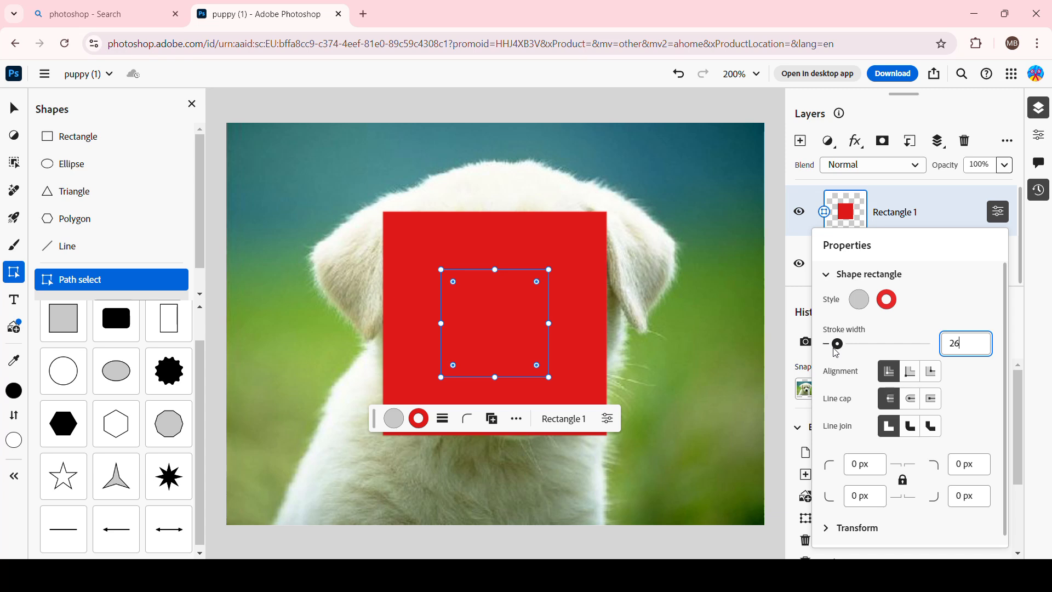
pyautogui.moveTo(833, 348); pyautogui.dragTo(834, 350)
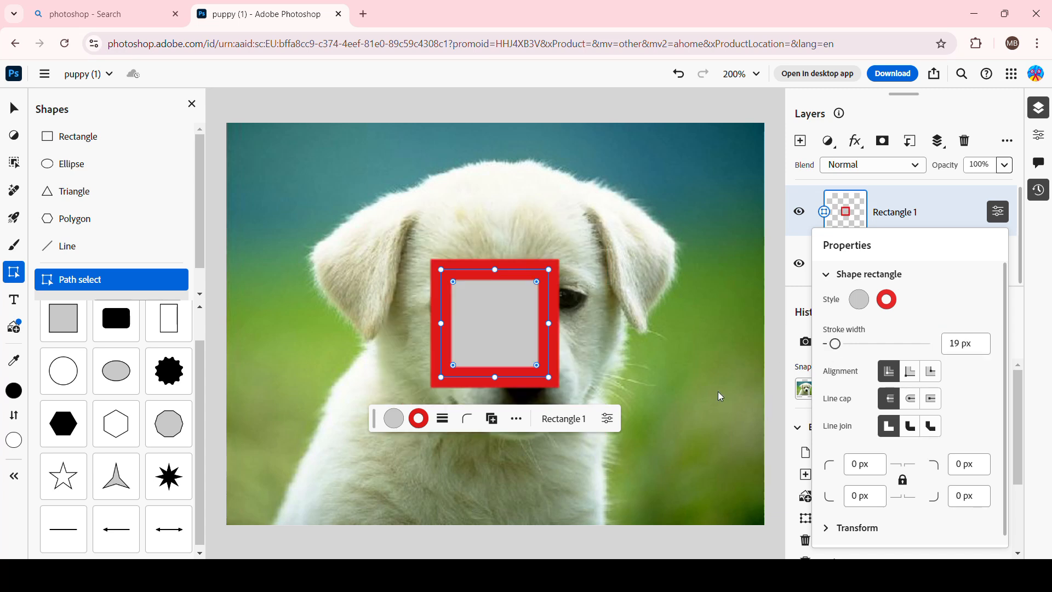
pyautogui.scroll(-1, 922, 408)
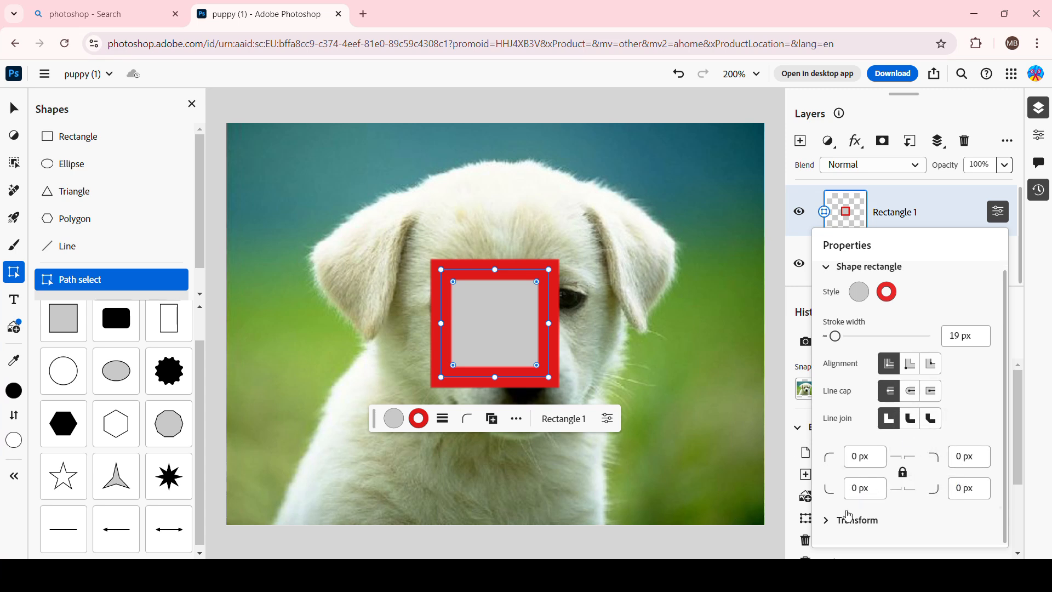
pyautogui.click(852, 527)
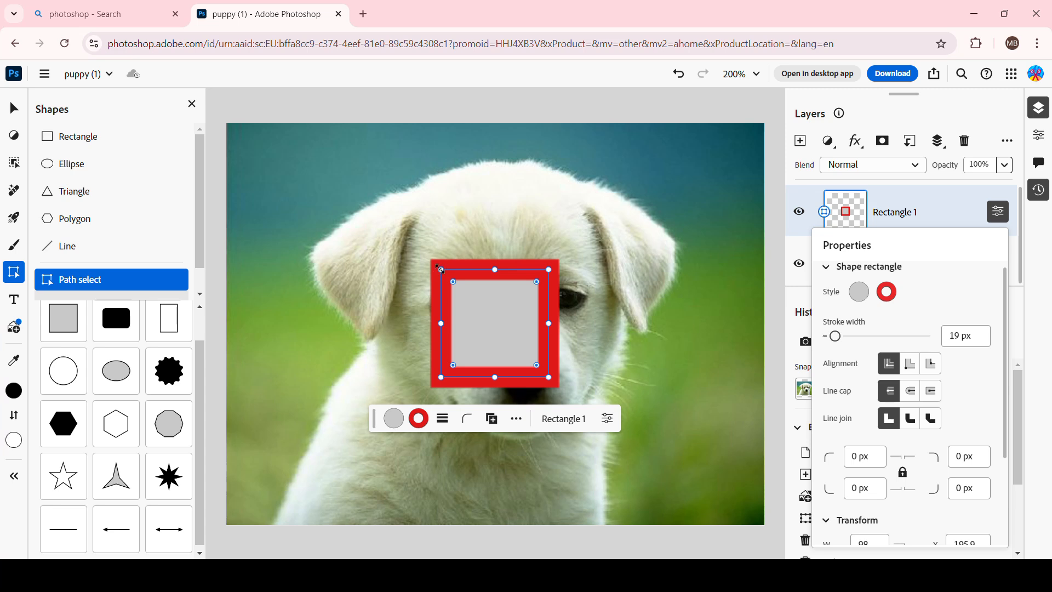
# Resize the rectangle so it covers the whole puppy image edge to edge.
pyautogui.click(440, 268)
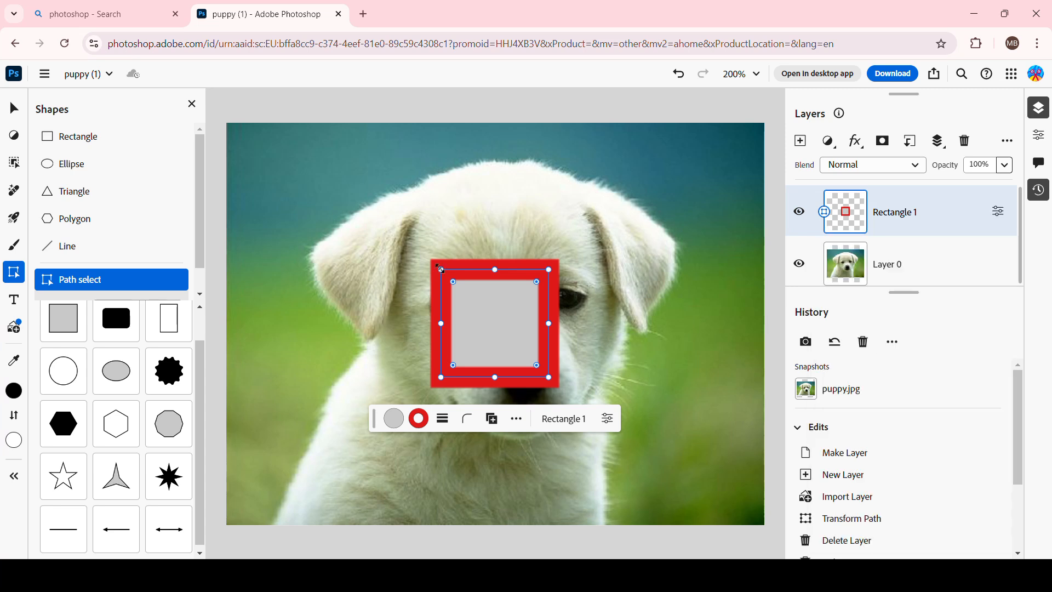
pyautogui.moveTo(440, 267); pyautogui.dragTo(266, 145)
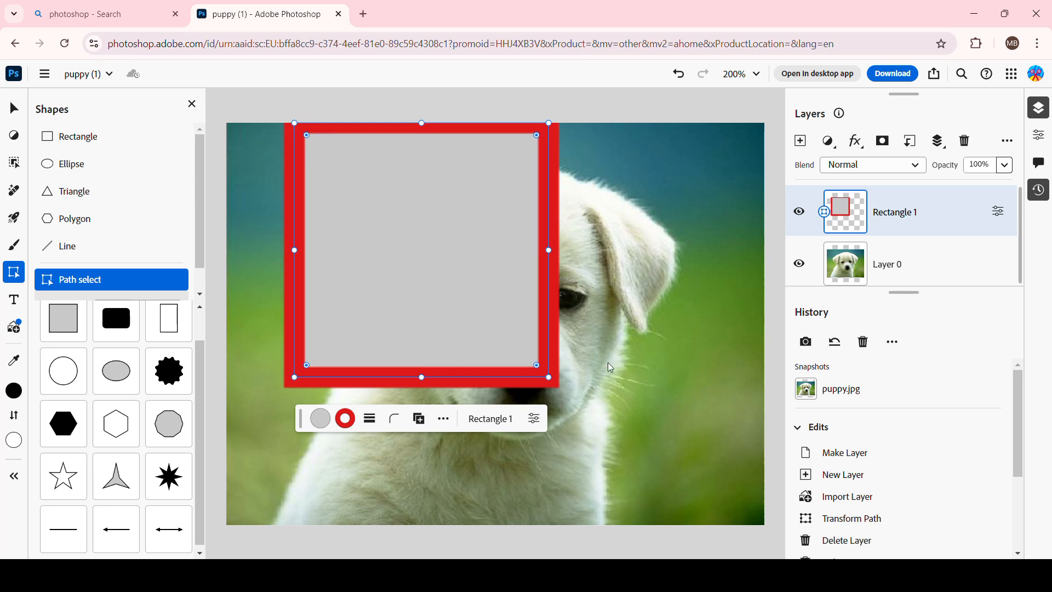
pyautogui.moveTo(546, 249); pyautogui.dragTo(765, 276)
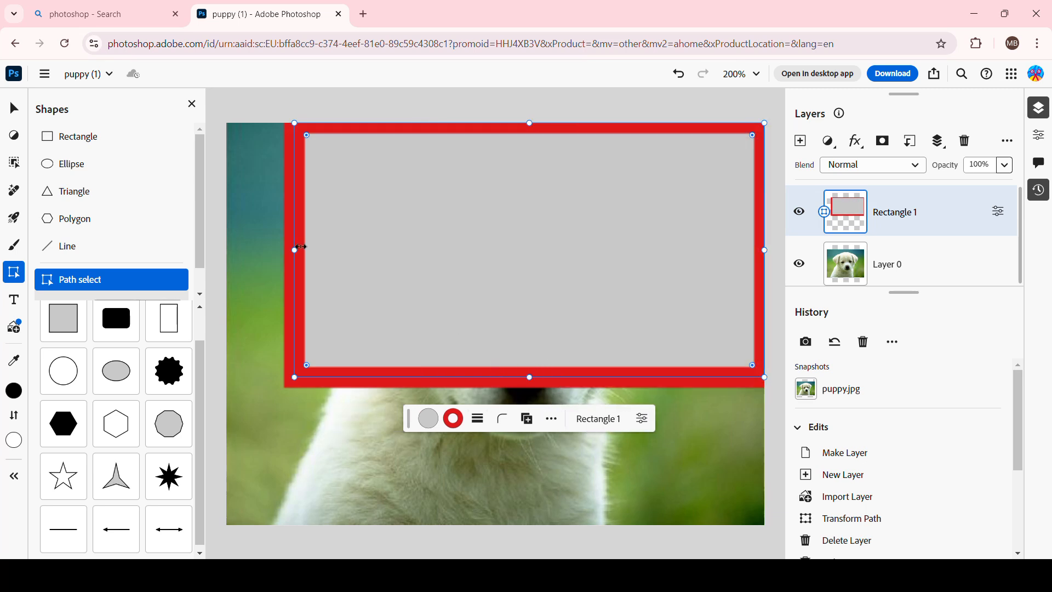
pyautogui.moveTo(295, 249); pyautogui.dragTo(227, 255)
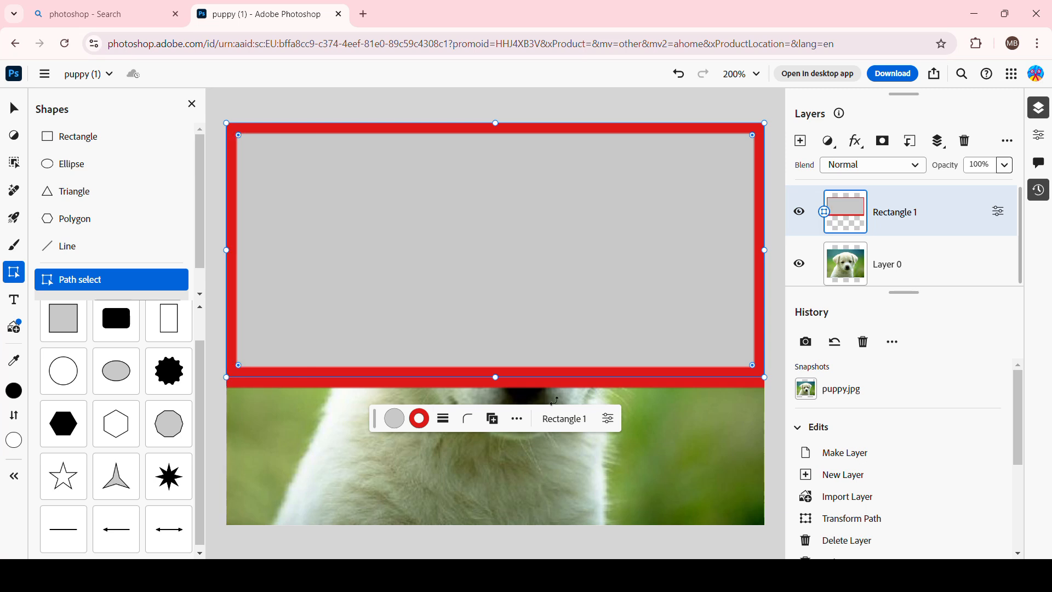
pyautogui.moveTo(498, 382); pyautogui.dragTo(496, 525)
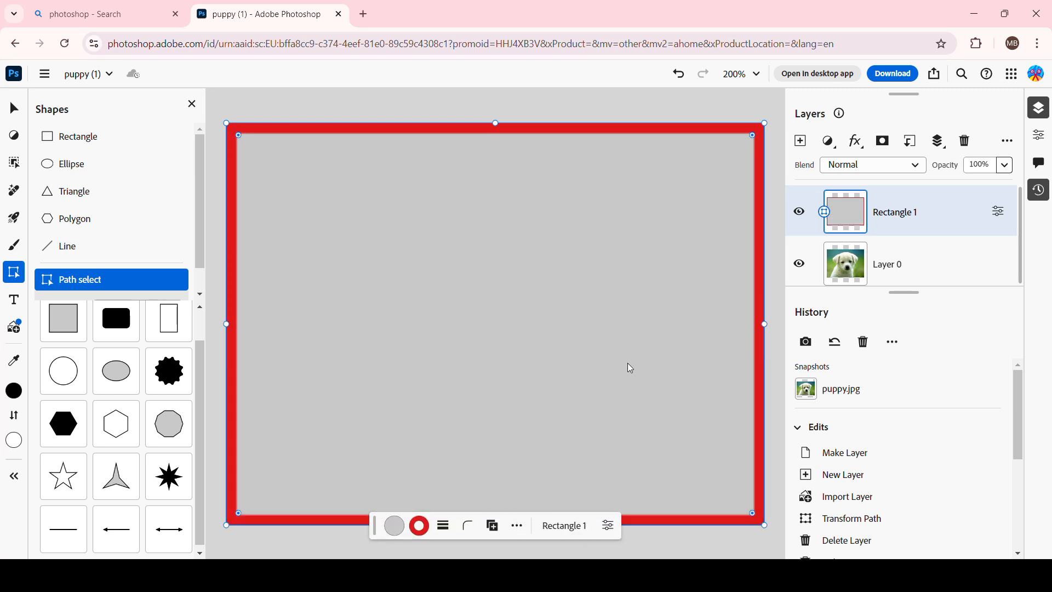
# Reopen the rectangle's properties and set its fill to no colour.
pyautogui.rightClick(870, 220)
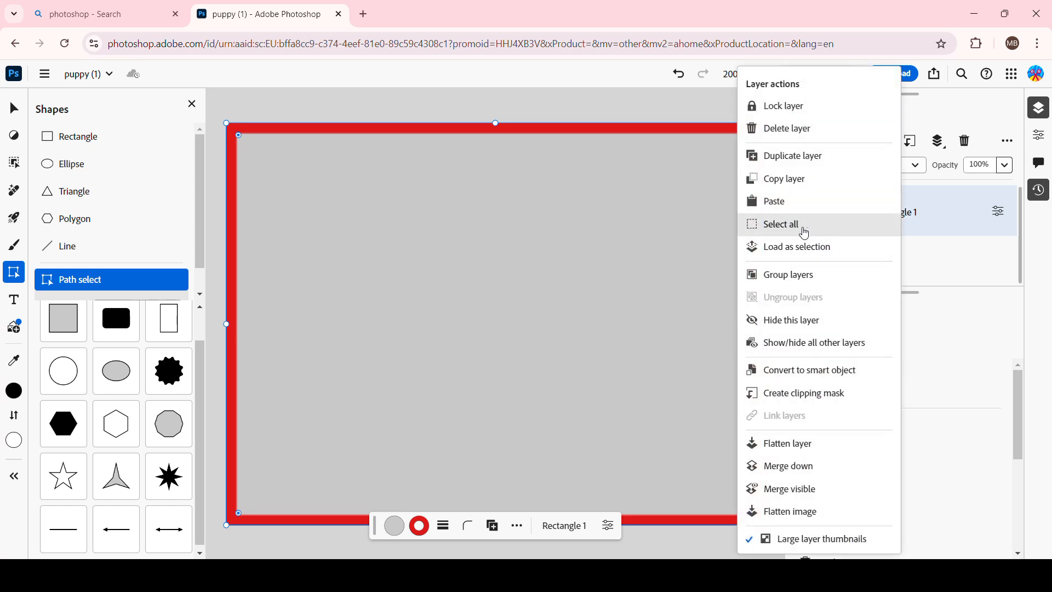
pyautogui.click(609, 529)
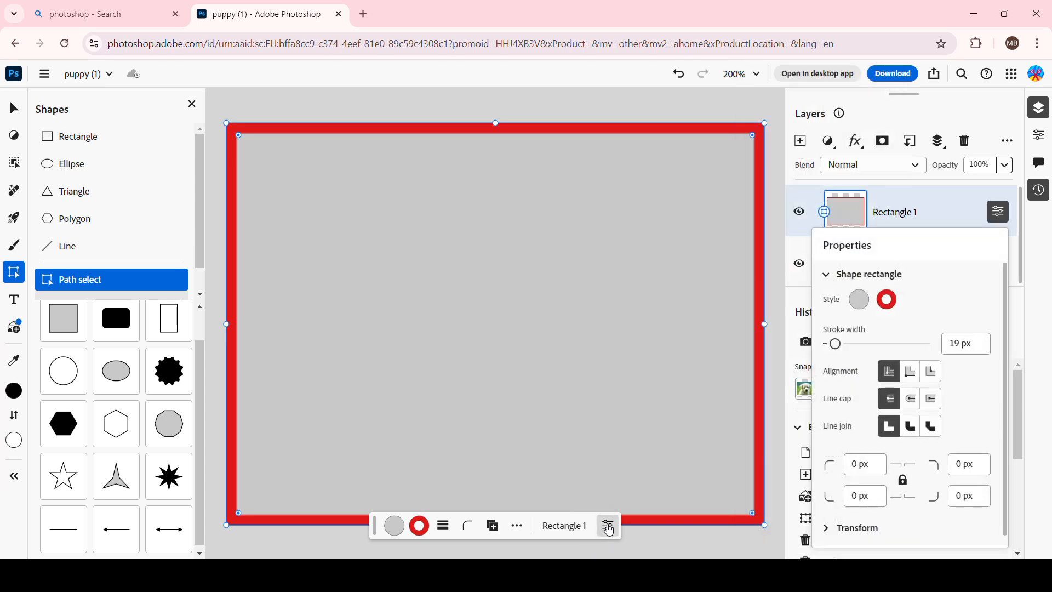
pyautogui.click(609, 527)
pyautogui.click(609, 527)
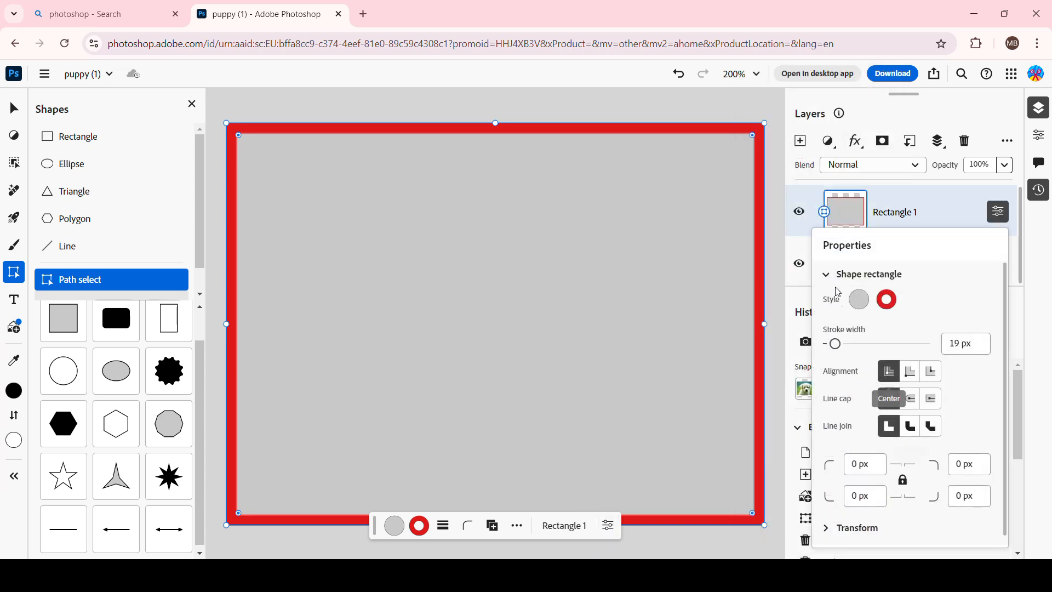
pyautogui.click(859, 300)
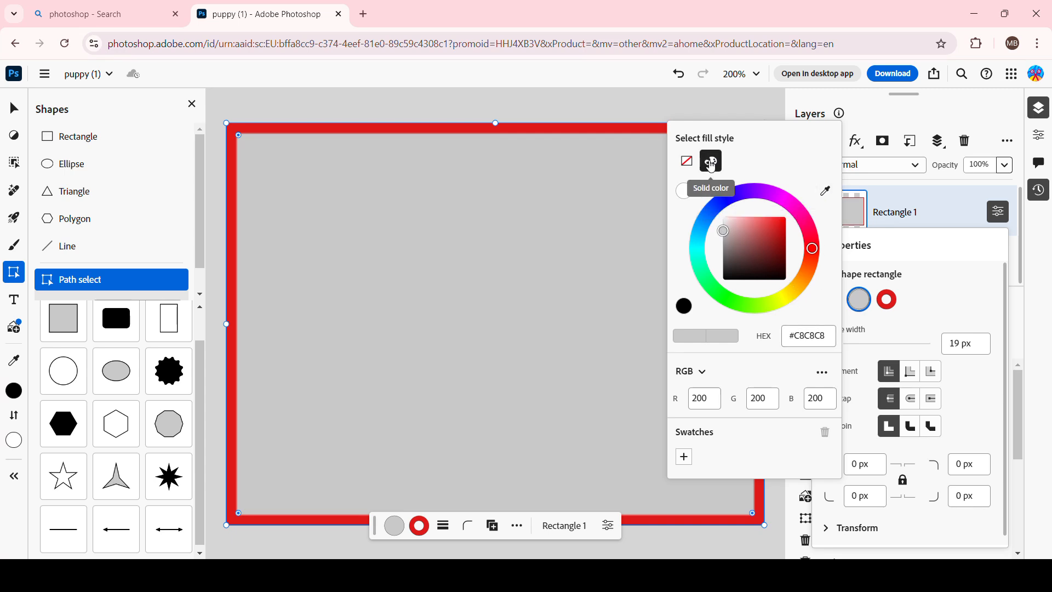
pyautogui.click(686, 161)
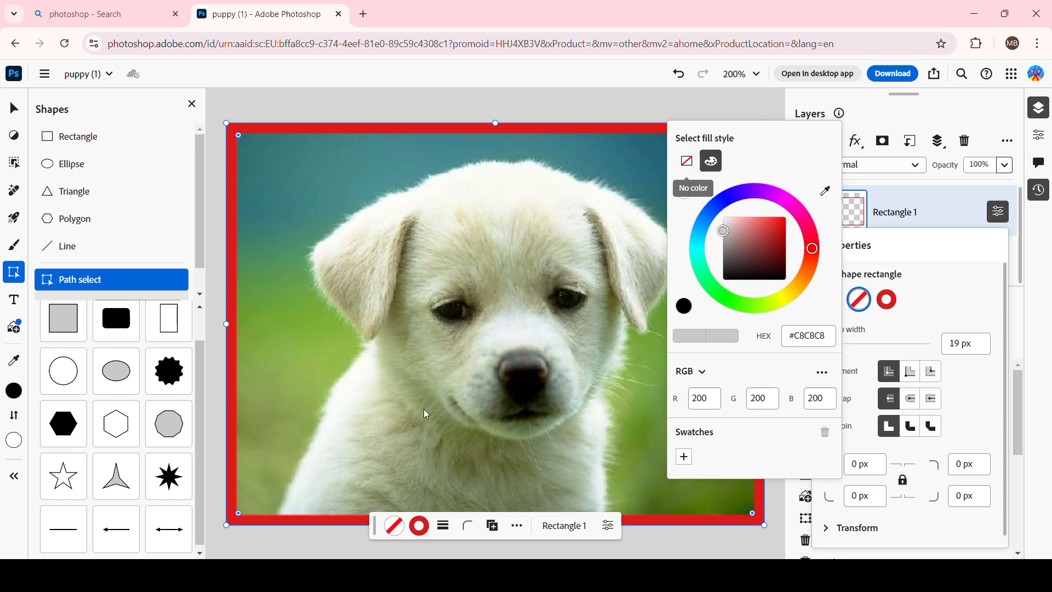
pyautogui.click(707, 169)
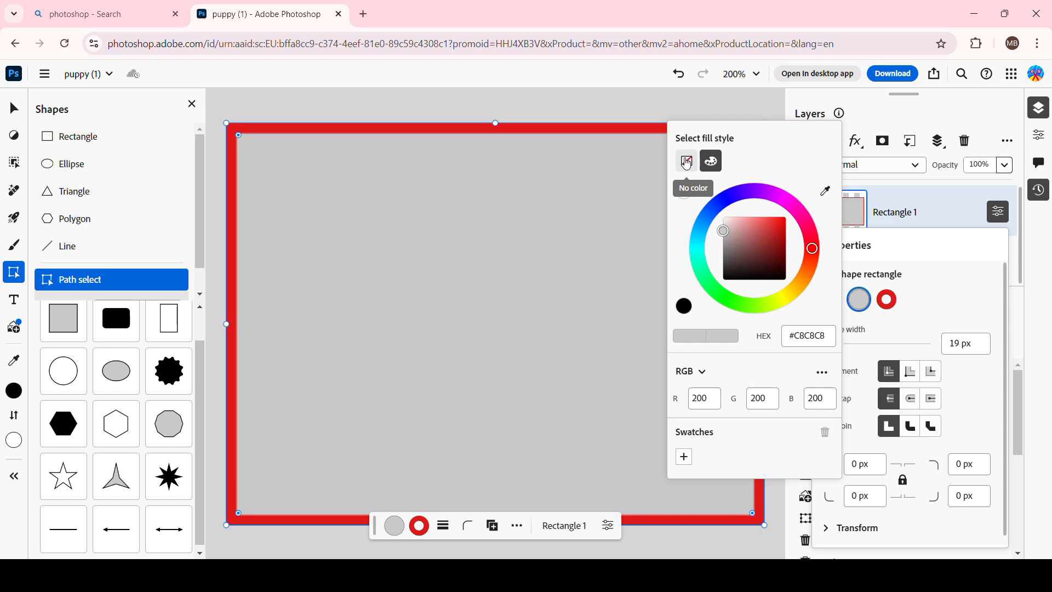
pyautogui.click(686, 164)
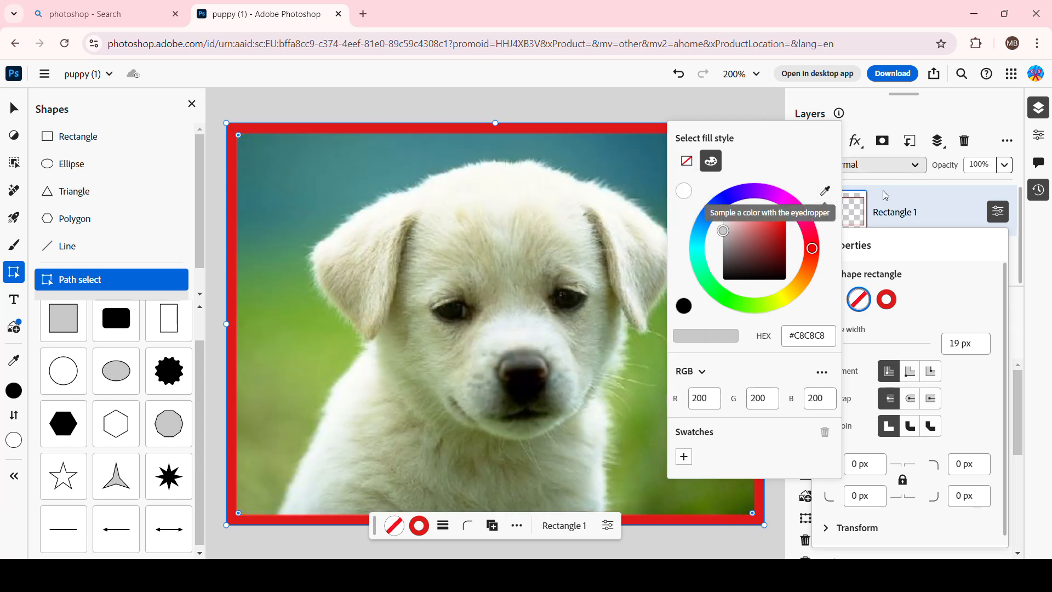
pyautogui.click(952, 302)
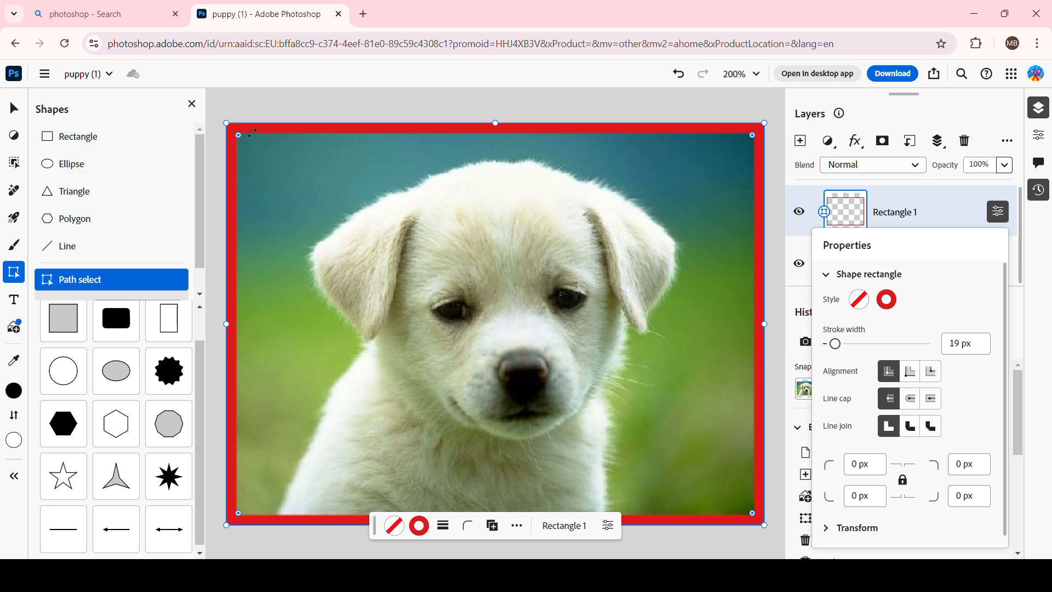
# Round the frame's corners and pull its left and right edges slightly inward.
pyautogui.moveTo(239, 136); pyautogui.dragTo(269, 193)
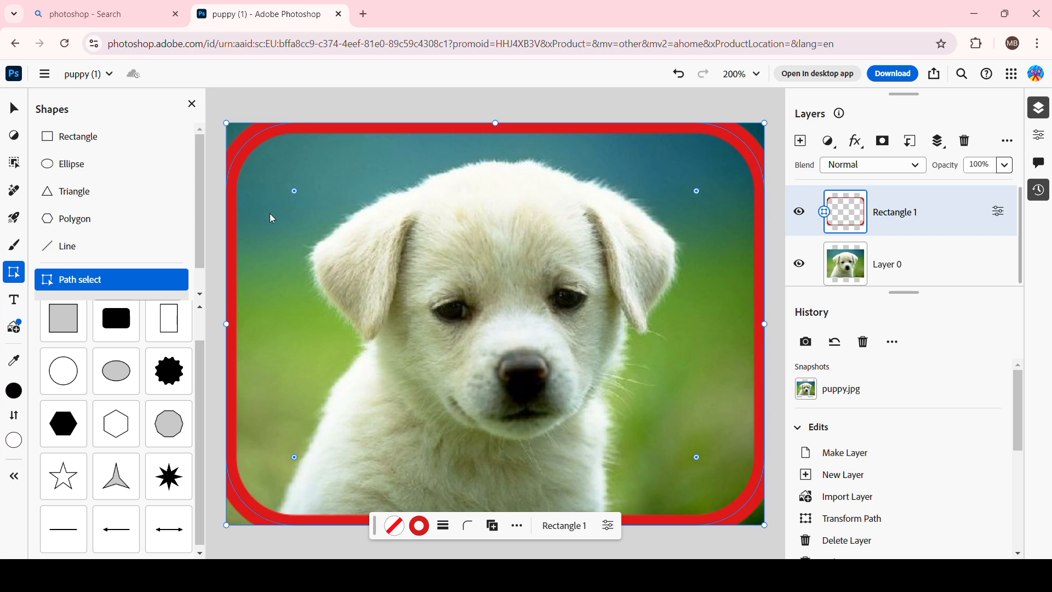
pyautogui.moveTo(230, 323)
pyautogui.mouseDown()
pyautogui.moveTo(257, 322)
pyautogui.moveTo(243, 314)
pyautogui.moveTo(237, 324)
pyautogui.mouseUp()
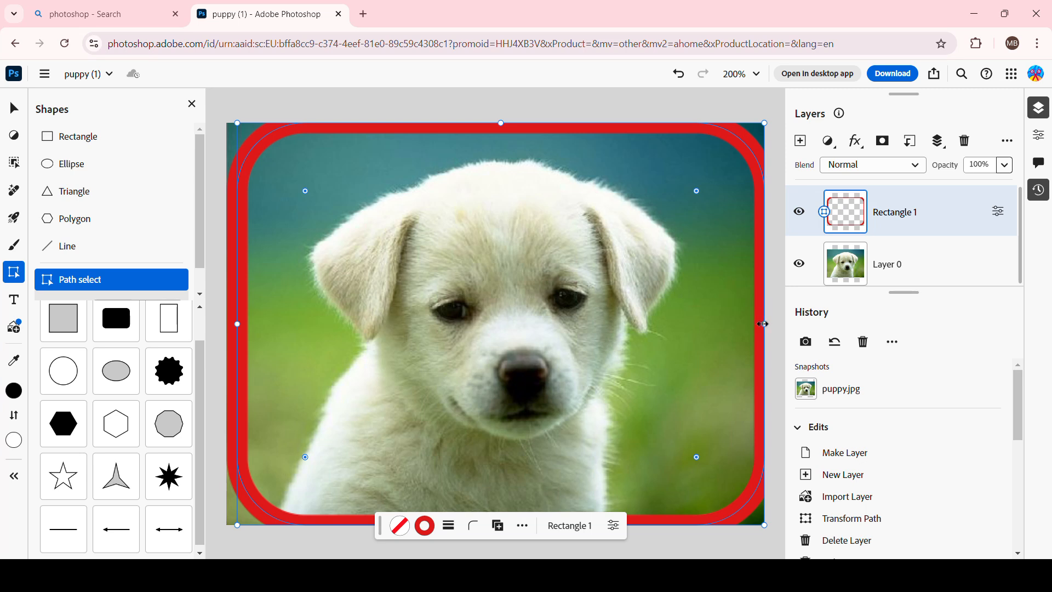
pyautogui.moveTo(763, 324); pyautogui.dragTo(750, 327)
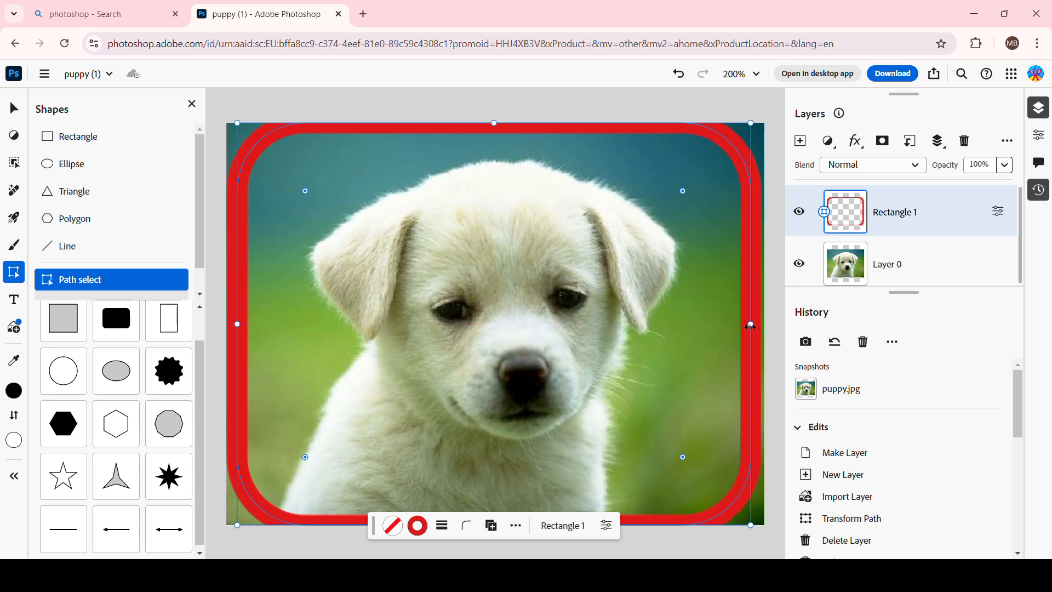
# Nudge the frame's right edge slightly outward and its top and bottom edges slightly inward to fit the image.
pyautogui.moveTo(749, 327); pyautogui.dragTo(756, 325)
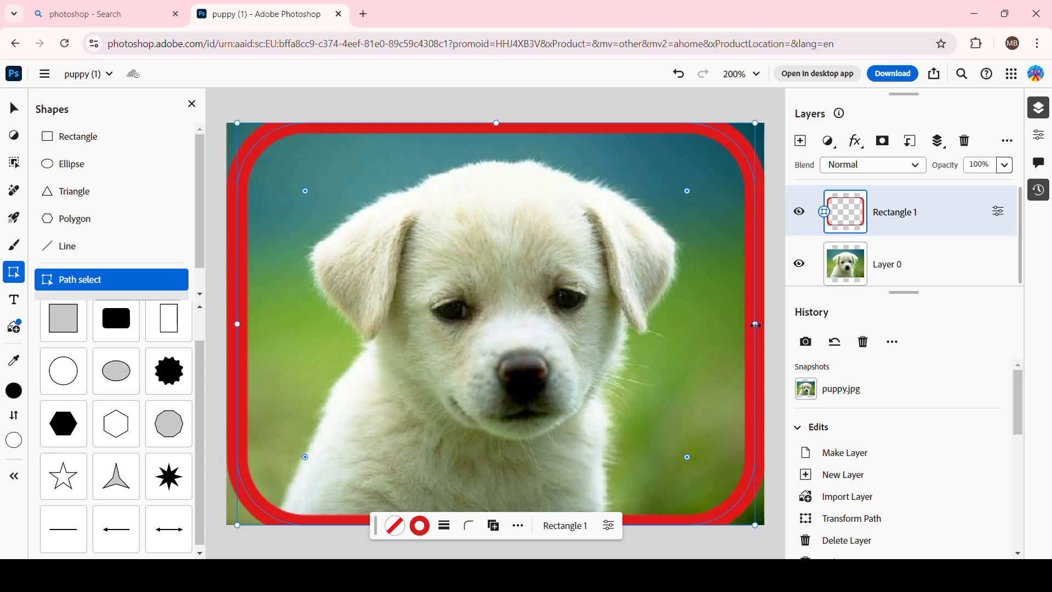
pyautogui.moveTo(497, 126); pyautogui.dragTo(498, 134)
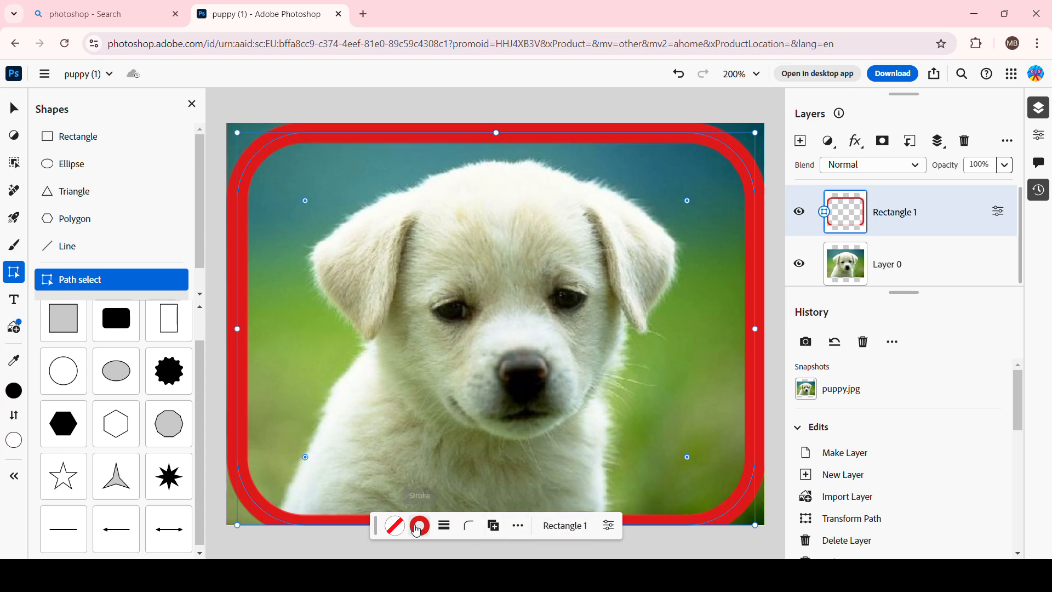
pyautogui.moveTo(370, 524); pyautogui.dragTo(225, 147)
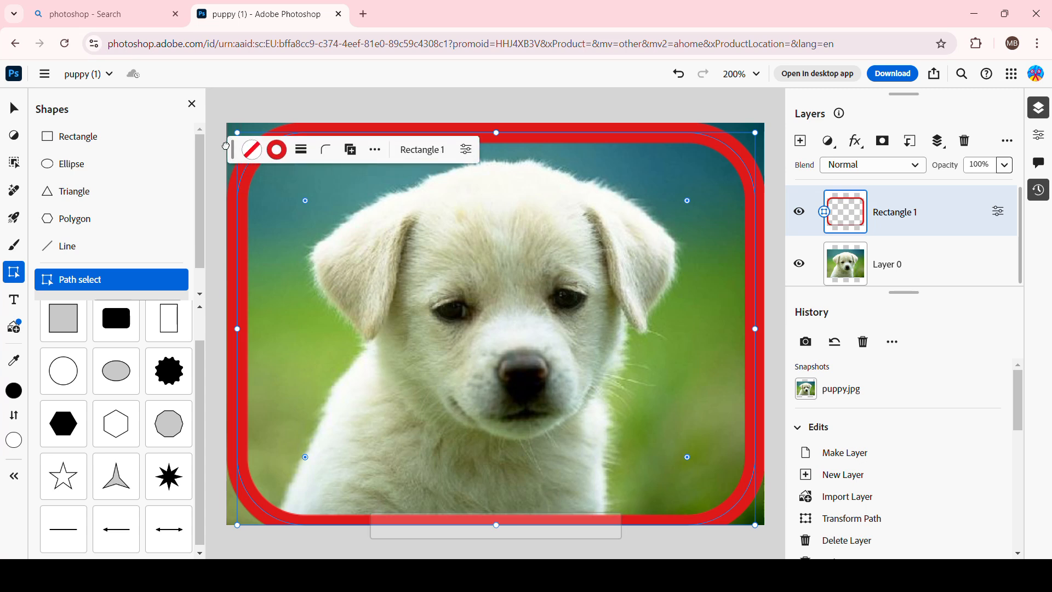
pyautogui.moveTo(496, 525); pyautogui.dragTo(496, 511)
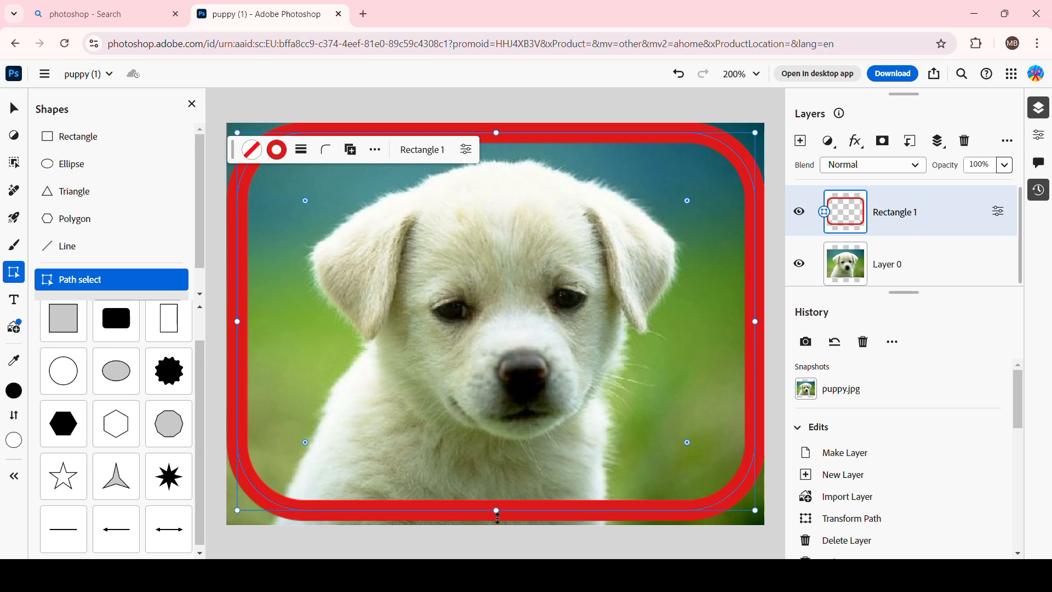
pyautogui.moveTo(497, 511); pyautogui.dragTo(497, 513)
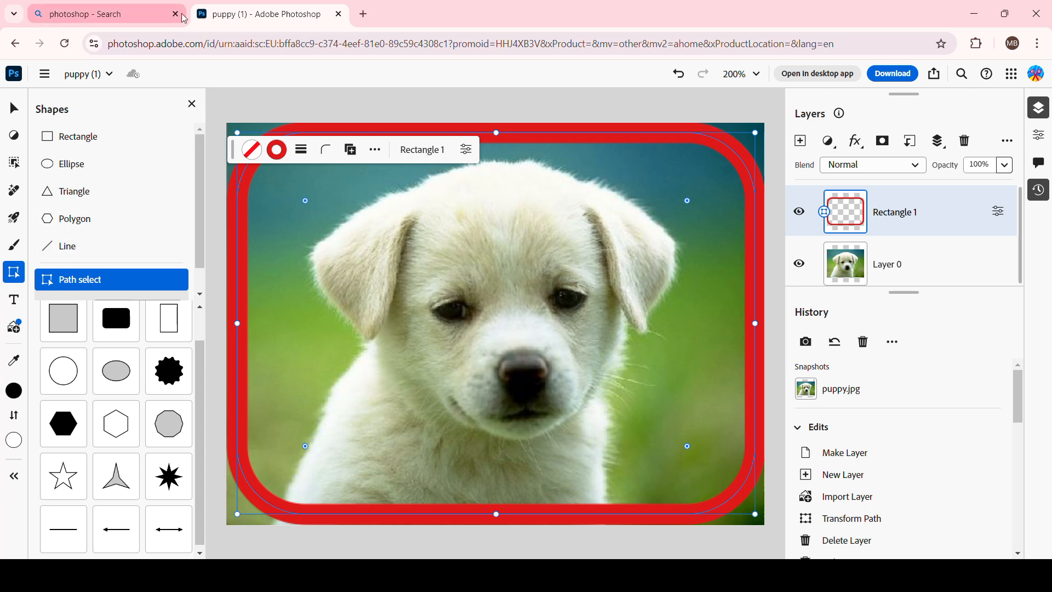
# Select the puppy image layer and scale it down to about 456 × 349 px so it sits inside the frame.
pyautogui.moveTo(184, 19)
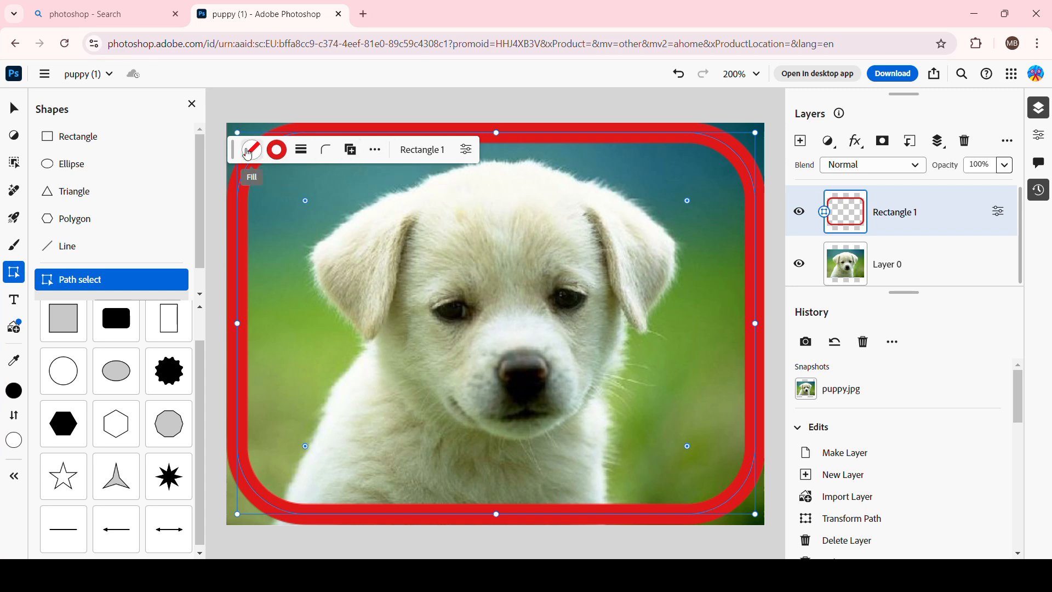
pyautogui.moveTo(231, 145); pyautogui.dragTo(378, 544)
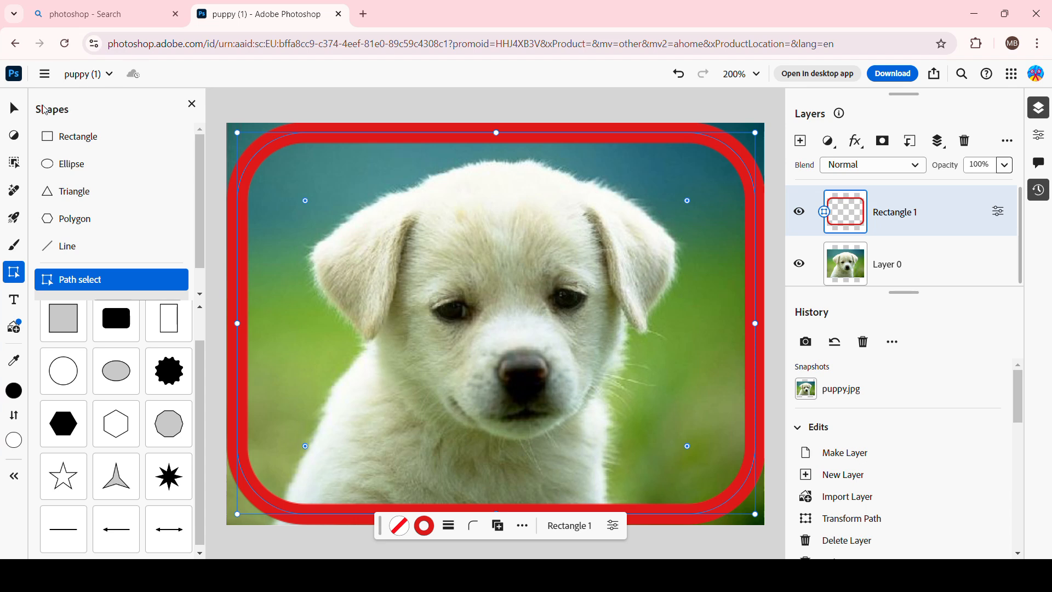
pyautogui.click(14, 118)
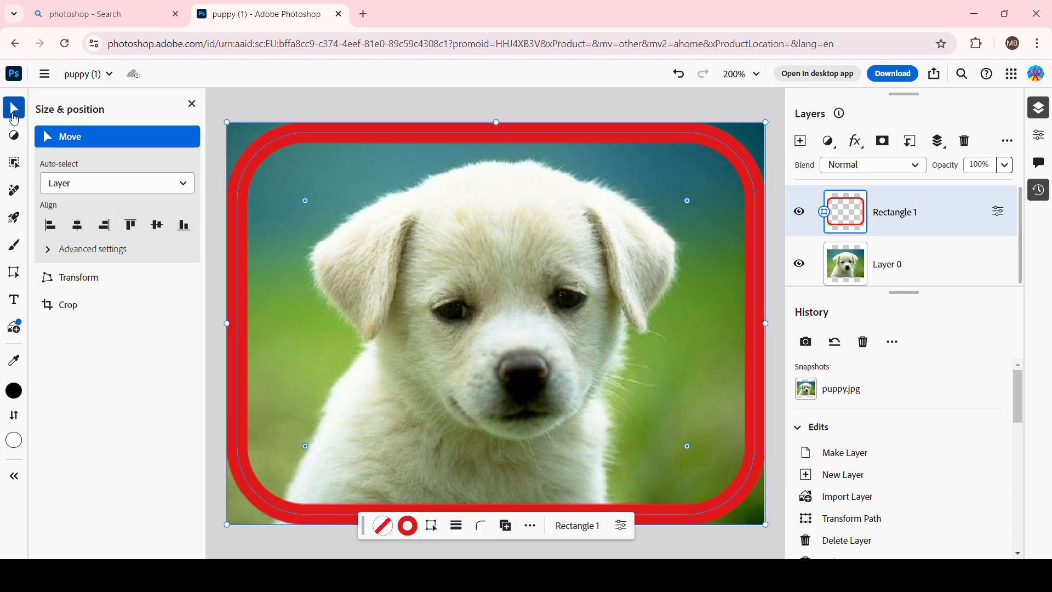
pyautogui.hotkey('ctrl', 't')
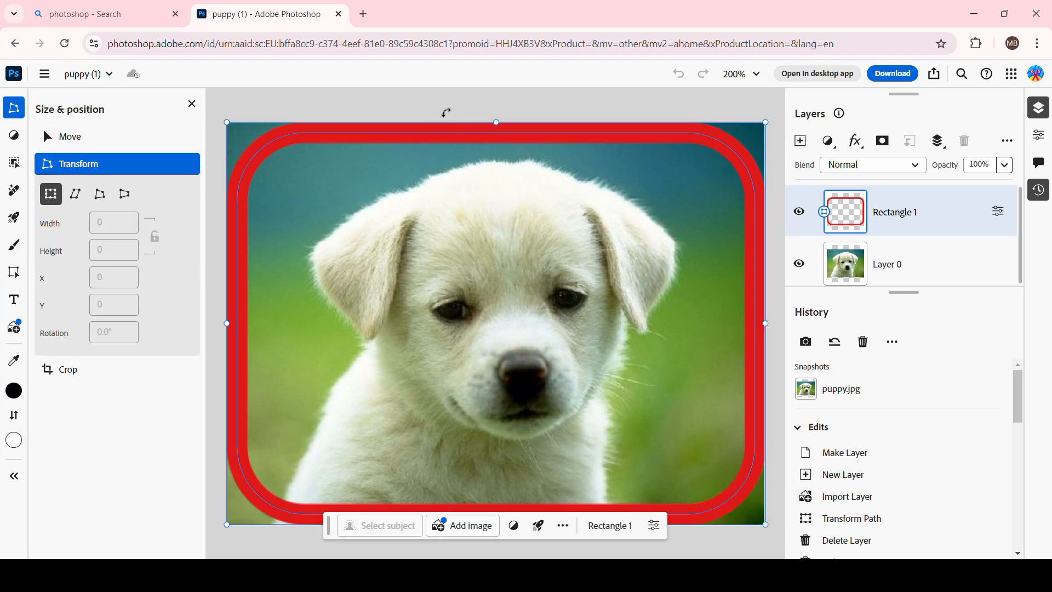
pyautogui.click(910, 261)
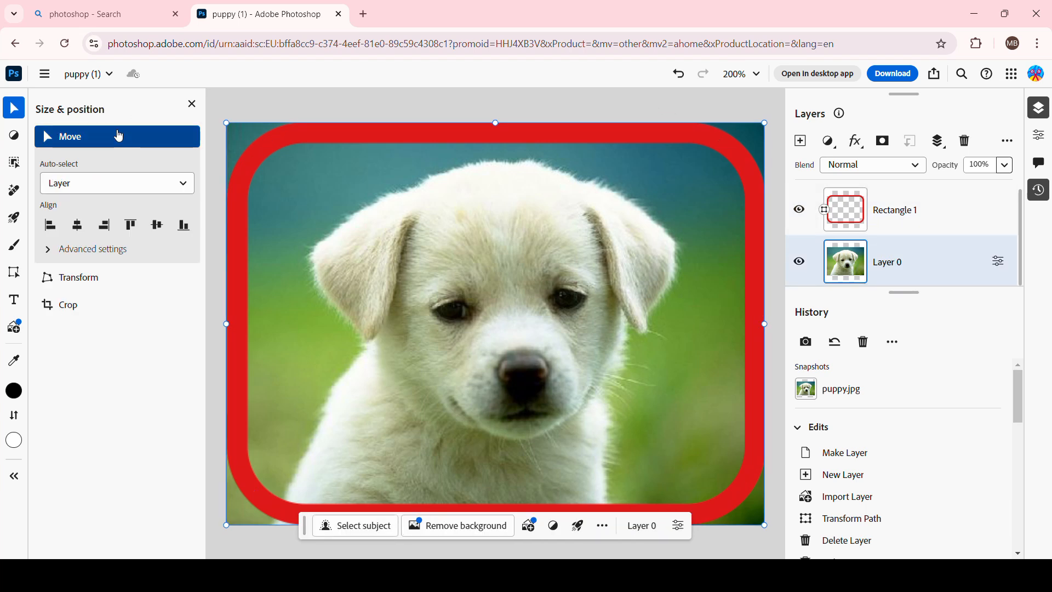
pyautogui.hotkey('ctrl', 't')
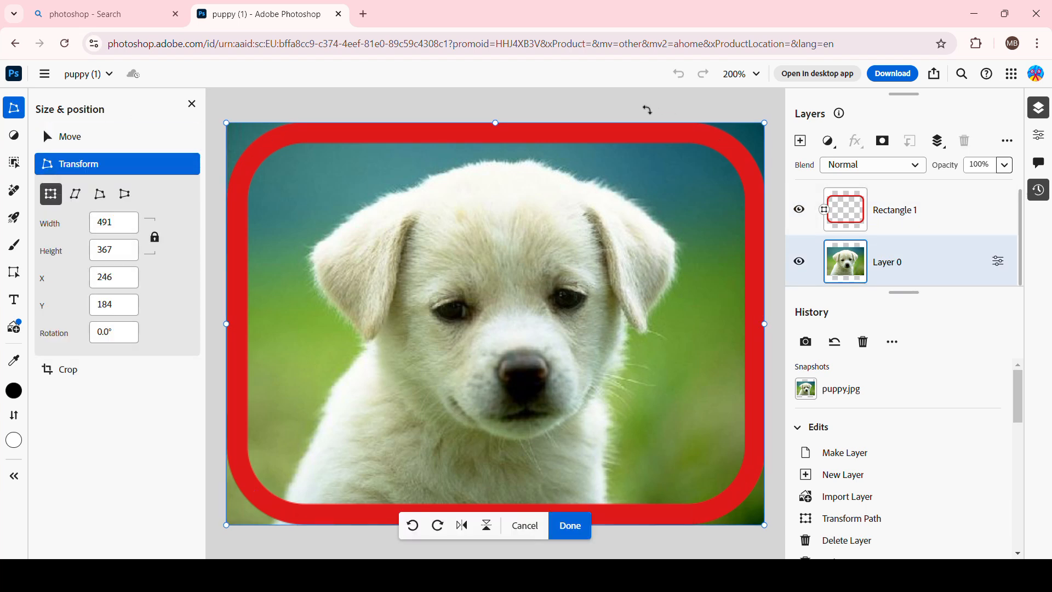
pyautogui.click(121, 144)
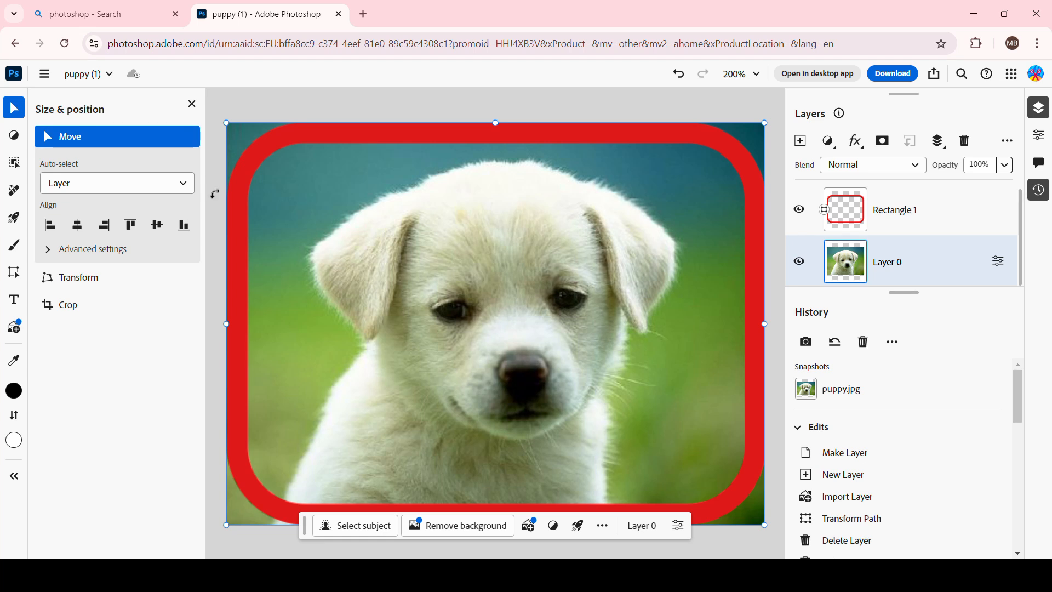
pyautogui.hotkey('ctrl', 't')
pyautogui.click(49, 139)
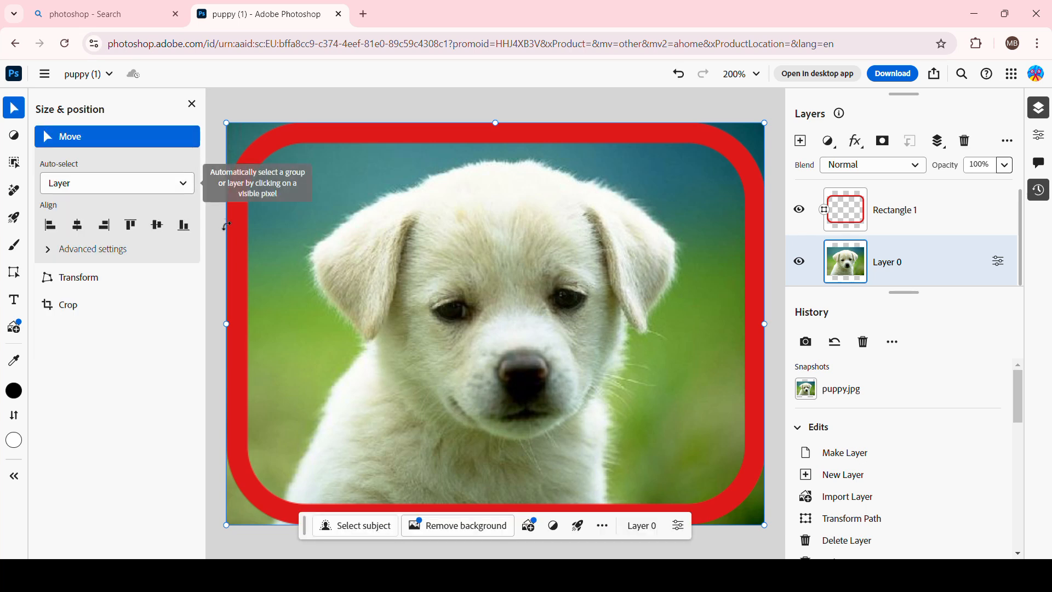
pyautogui.click(263, 221)
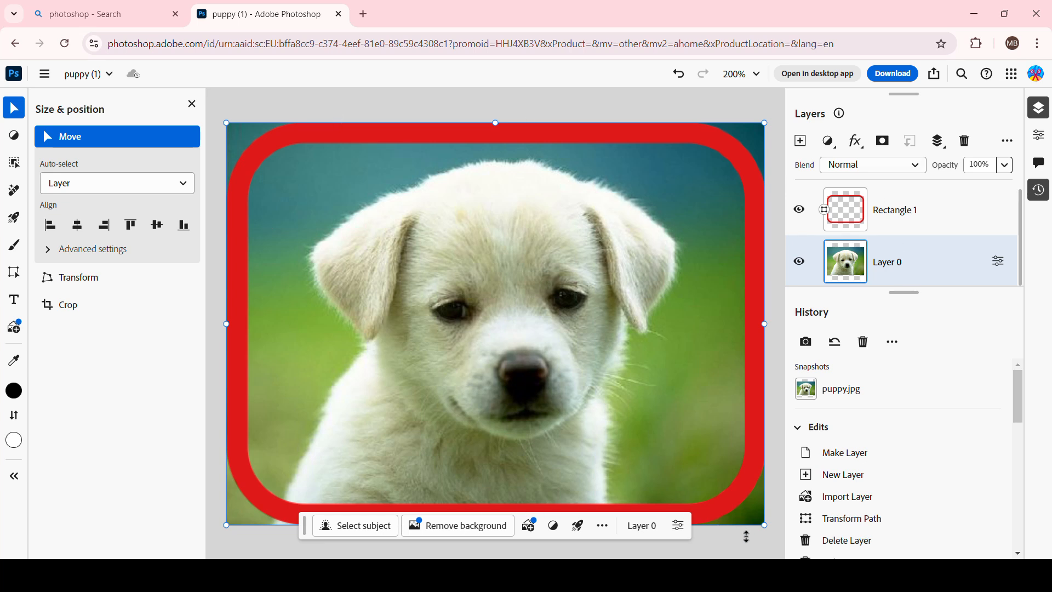
pyautogui.click(763, 524)
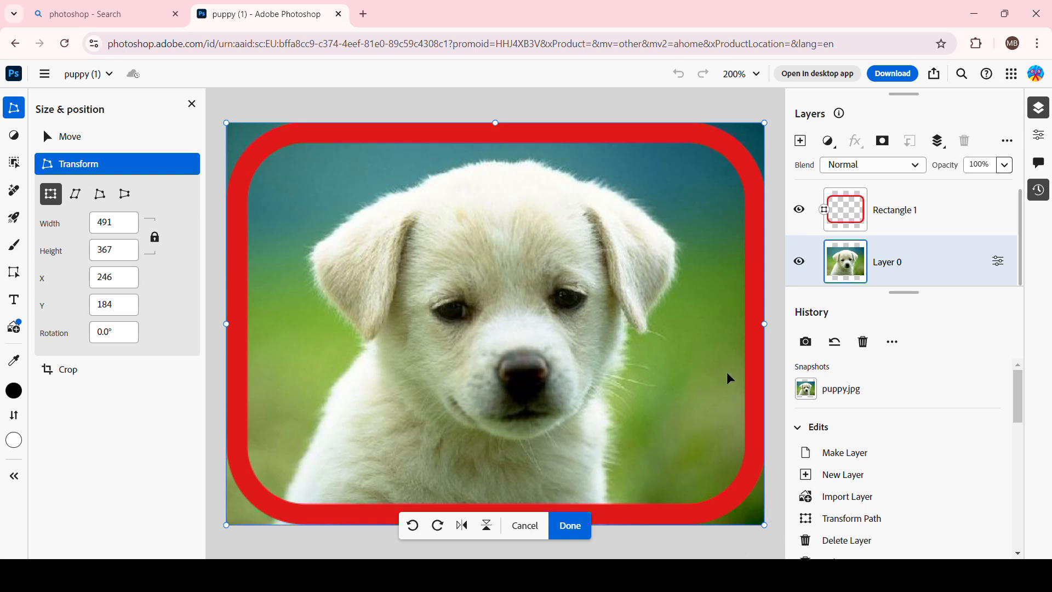
pyautogui.moveTo(766, 323); pyautogui.dragTo(746, 323)
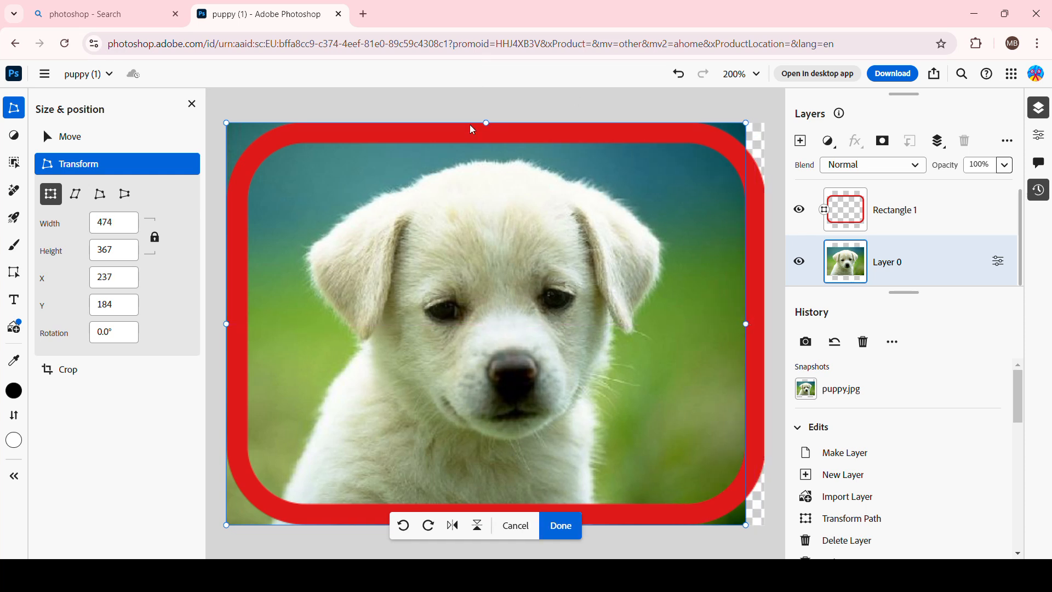
pyautogui.moveTo(486, 122); pyautogui.dragTo(485, 140)
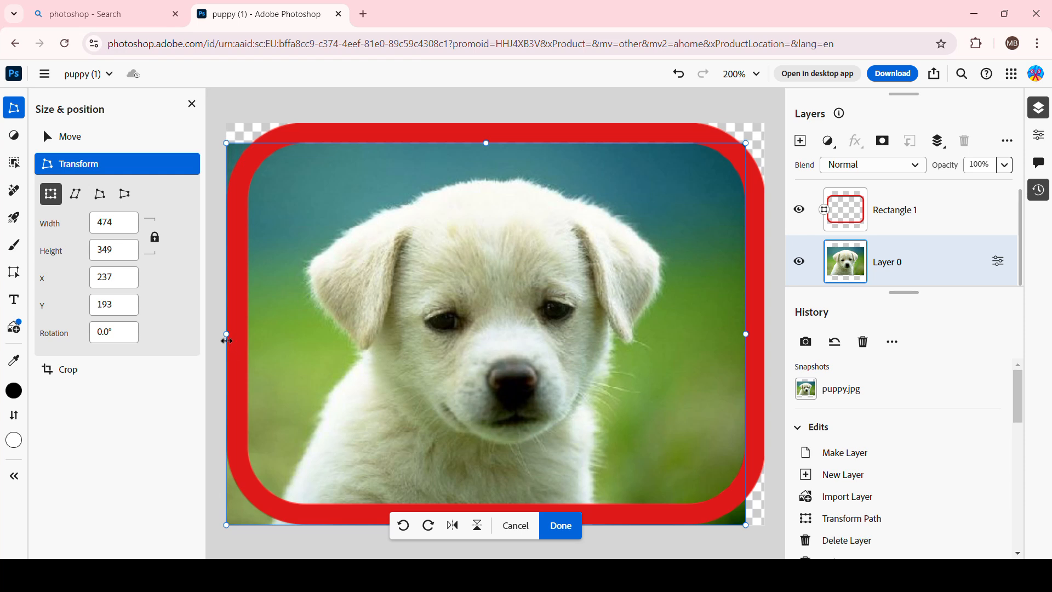
pyautogui.moveTo(226, 342); pyautogui.dragTo(250, 339)
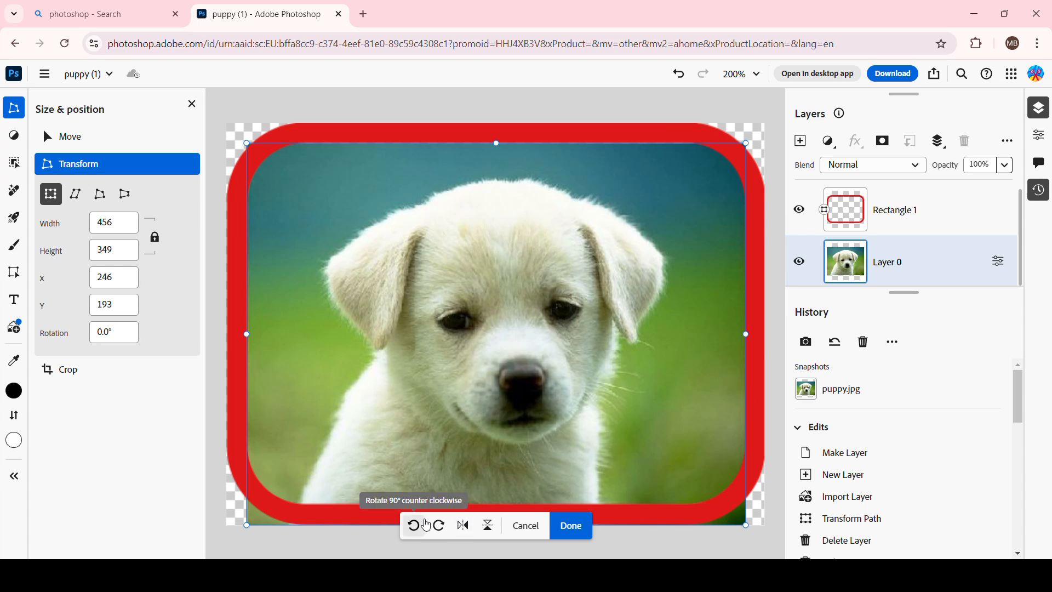
pyautogui.click(572, 527)
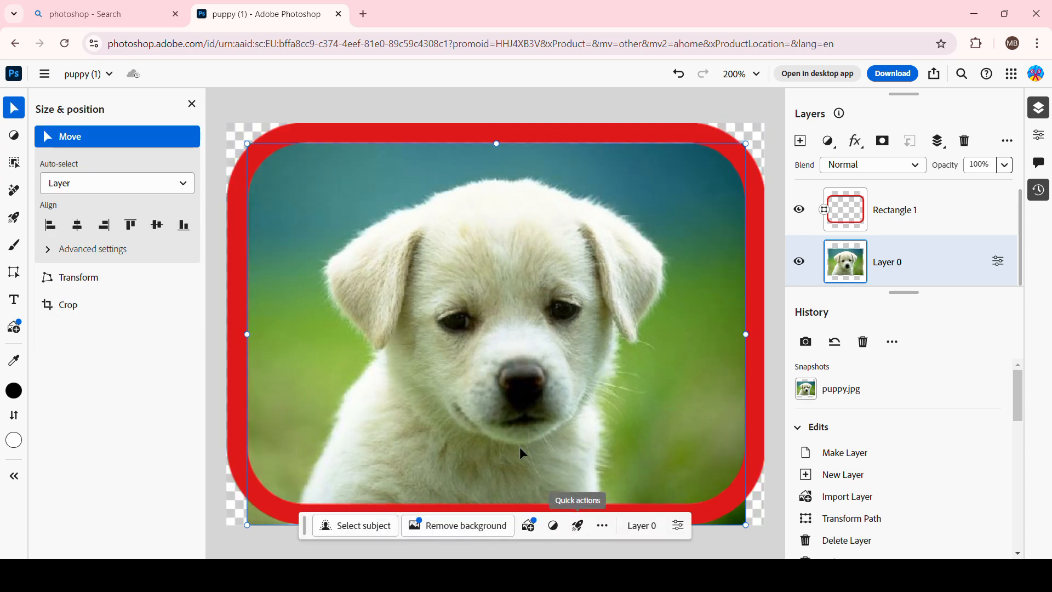
# Shorten the puppy image to about 455 × 329 px by raising its bottom edge.
pyautogui.click(304, 526)
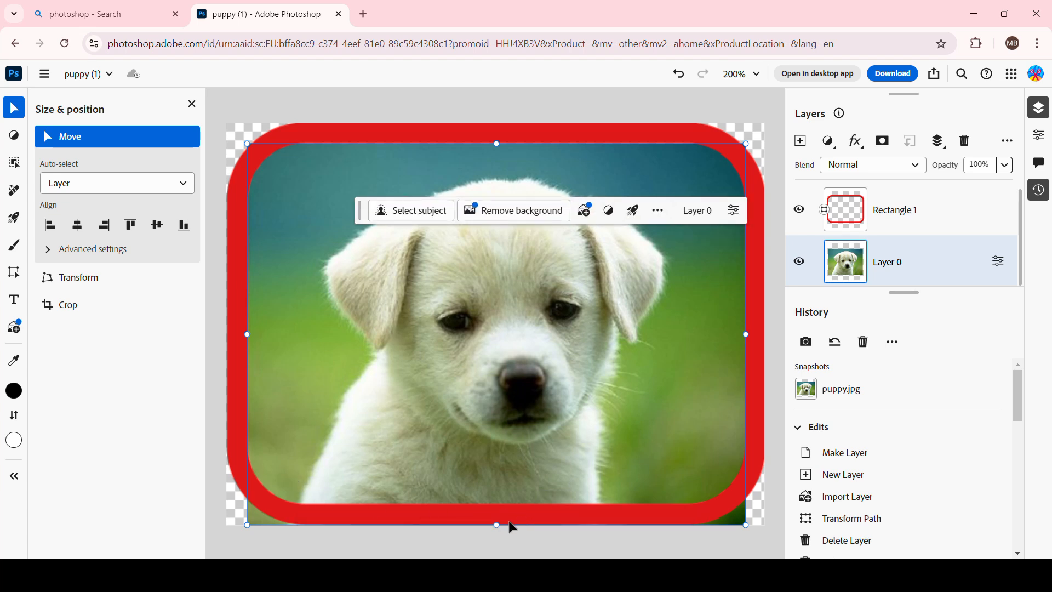
pyautogui.moveTo(496, 525); pyautogui.dragTo(497, 504)
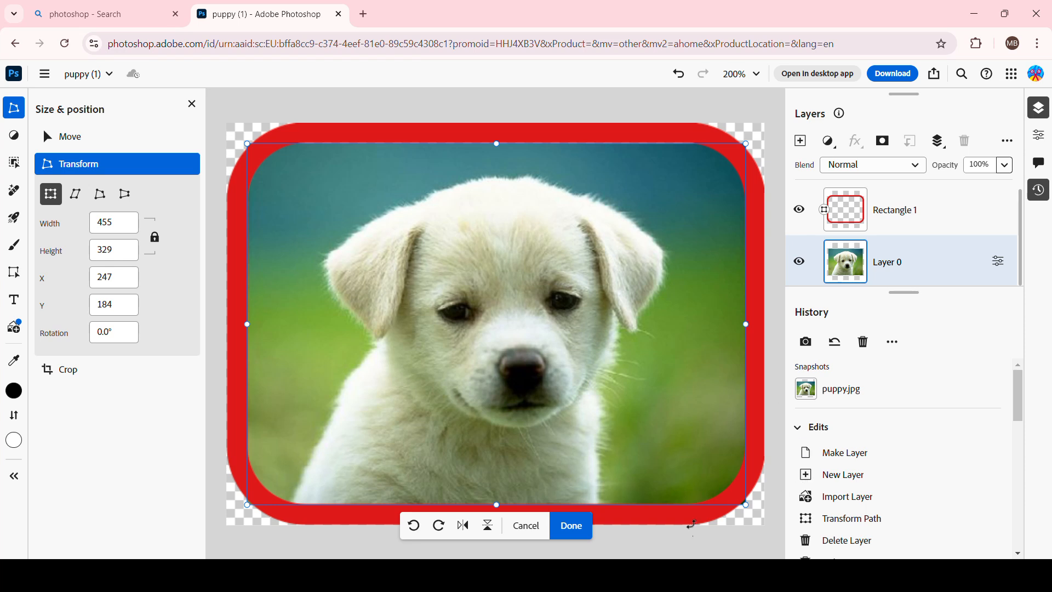
pyautogui.click(572, 526)
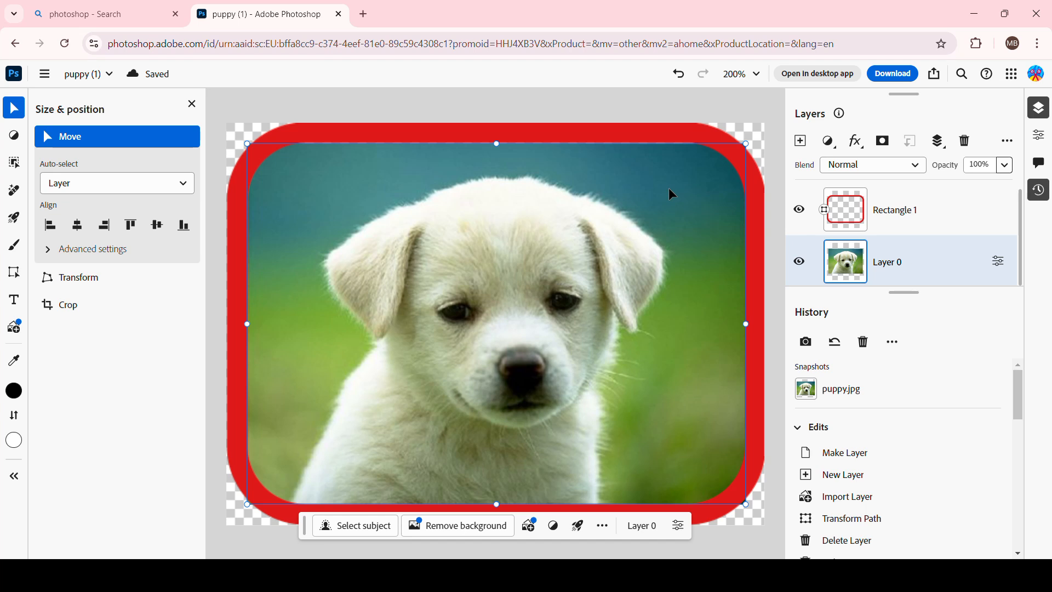
pyautogui.moveTo(496, 144); pyautogui.dragTo(498, 143)
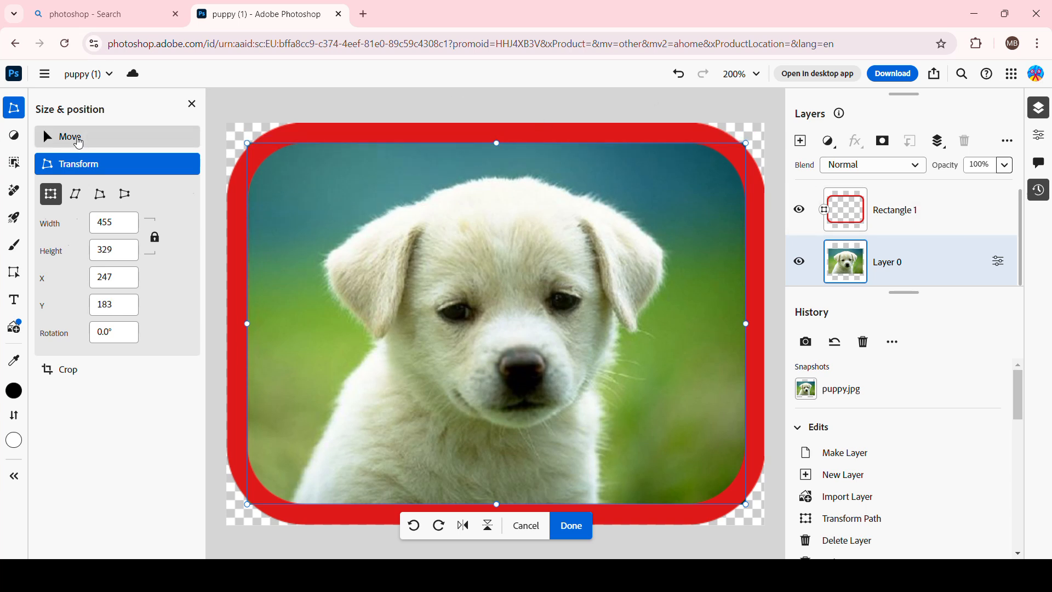
pyautogui.click(65, 137)
# Select the frame layer and fine-tune the roundness of its corners.
pyautogui.click(952, 198)
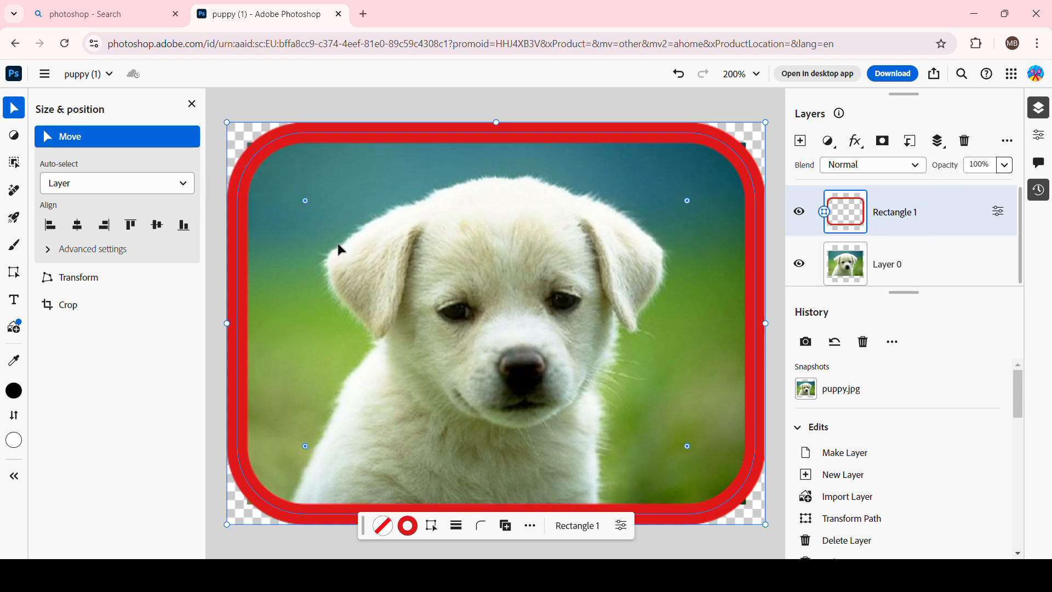
pyautogui.moveTo(307, 199); pyautogui.dragTo(267, 172)
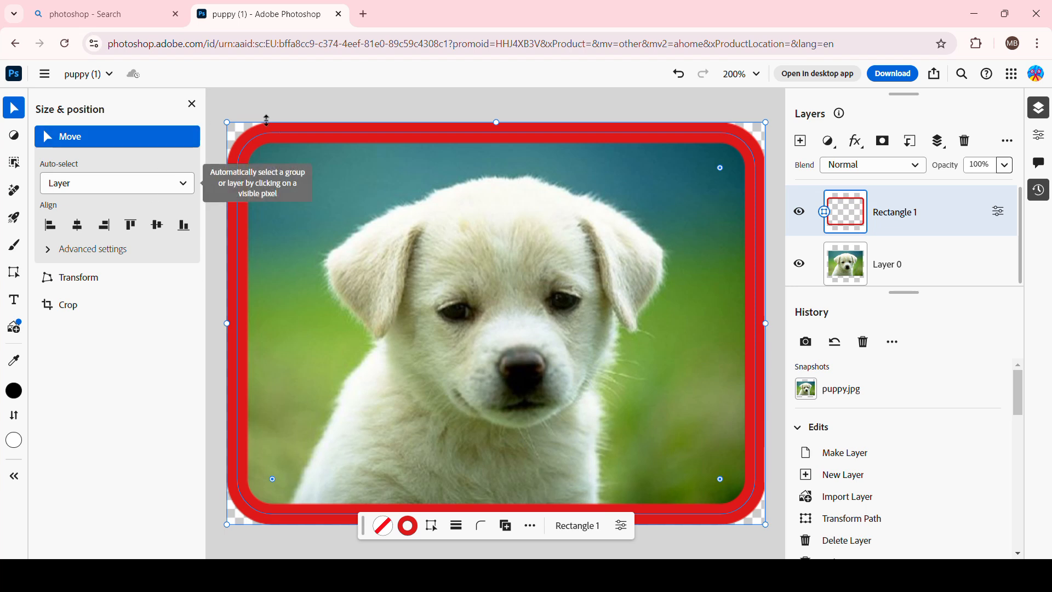
pyautogui.moveTo(275, 168); pyautogui.dragTo(298, 193)
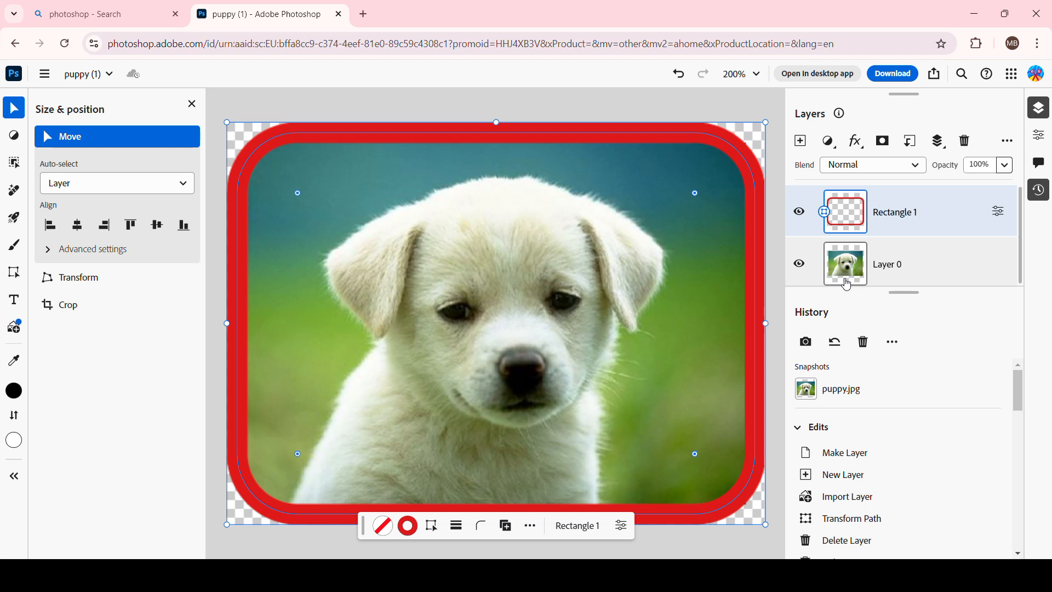
# Hide and reshow the frame layer, then the puppy image layer, to check each one separately.
pyautogui.click(800, 214)
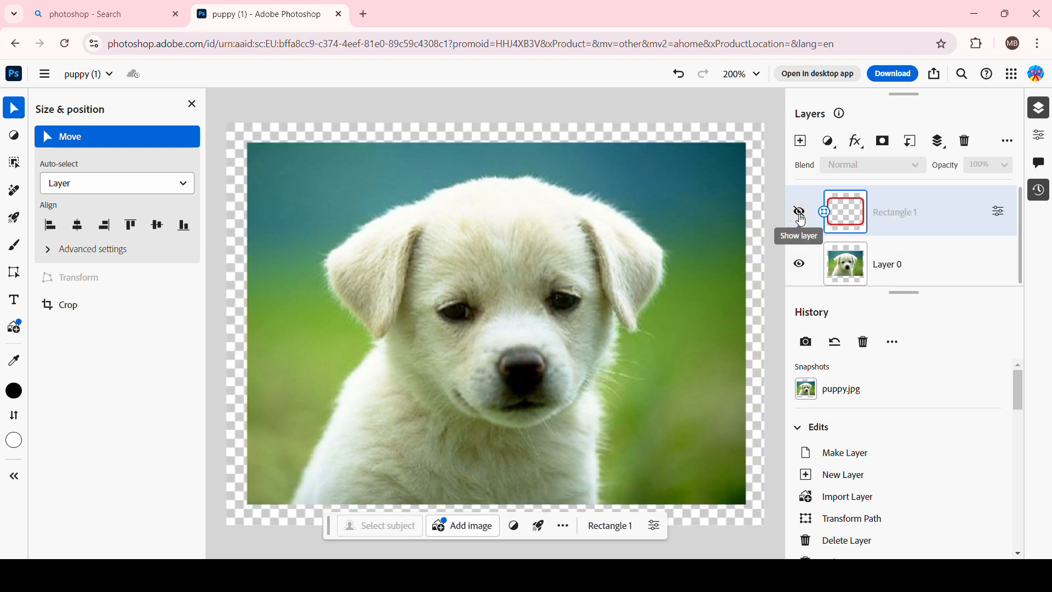
pyautogui.click(800, 214)
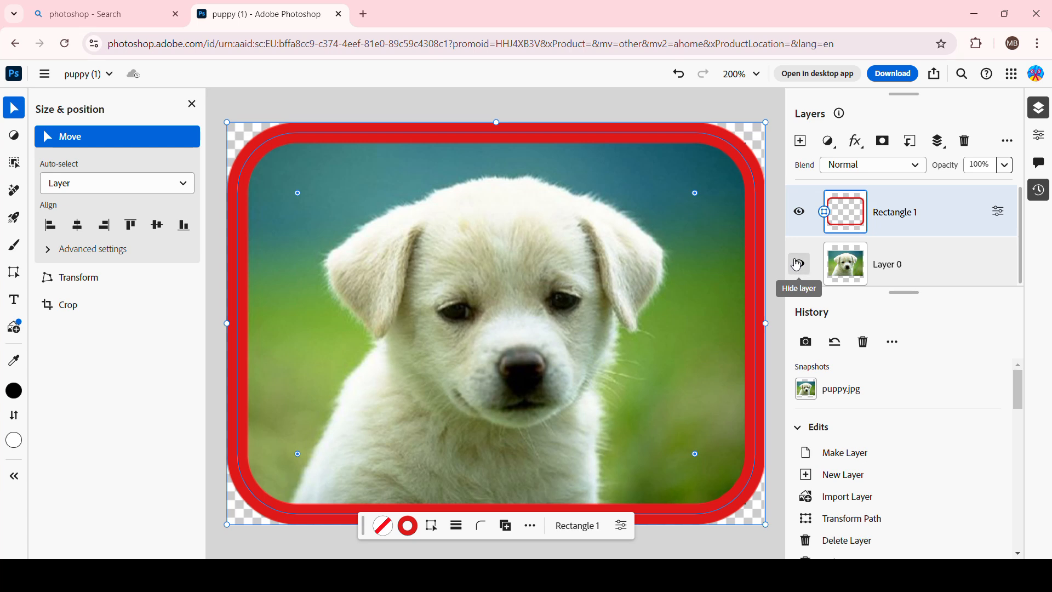
pyautogui.click(799, 264)
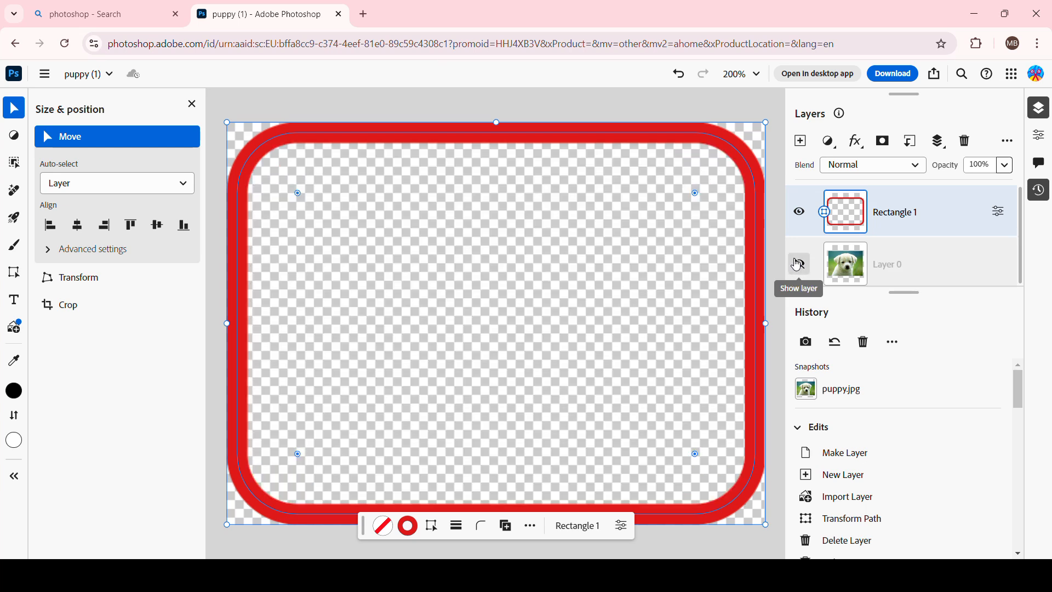
pyautogui.click(799, 264)
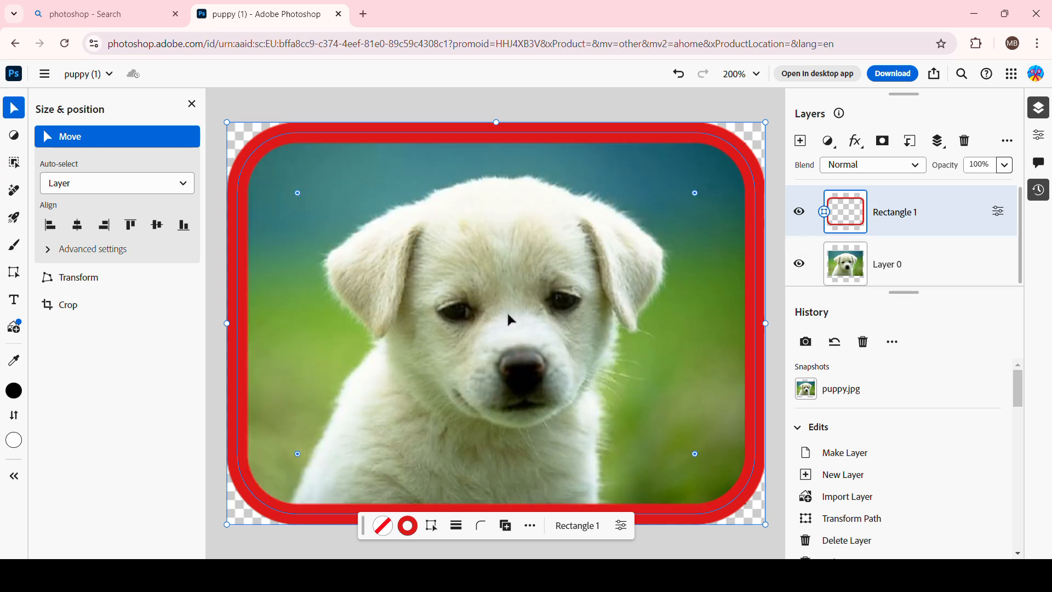